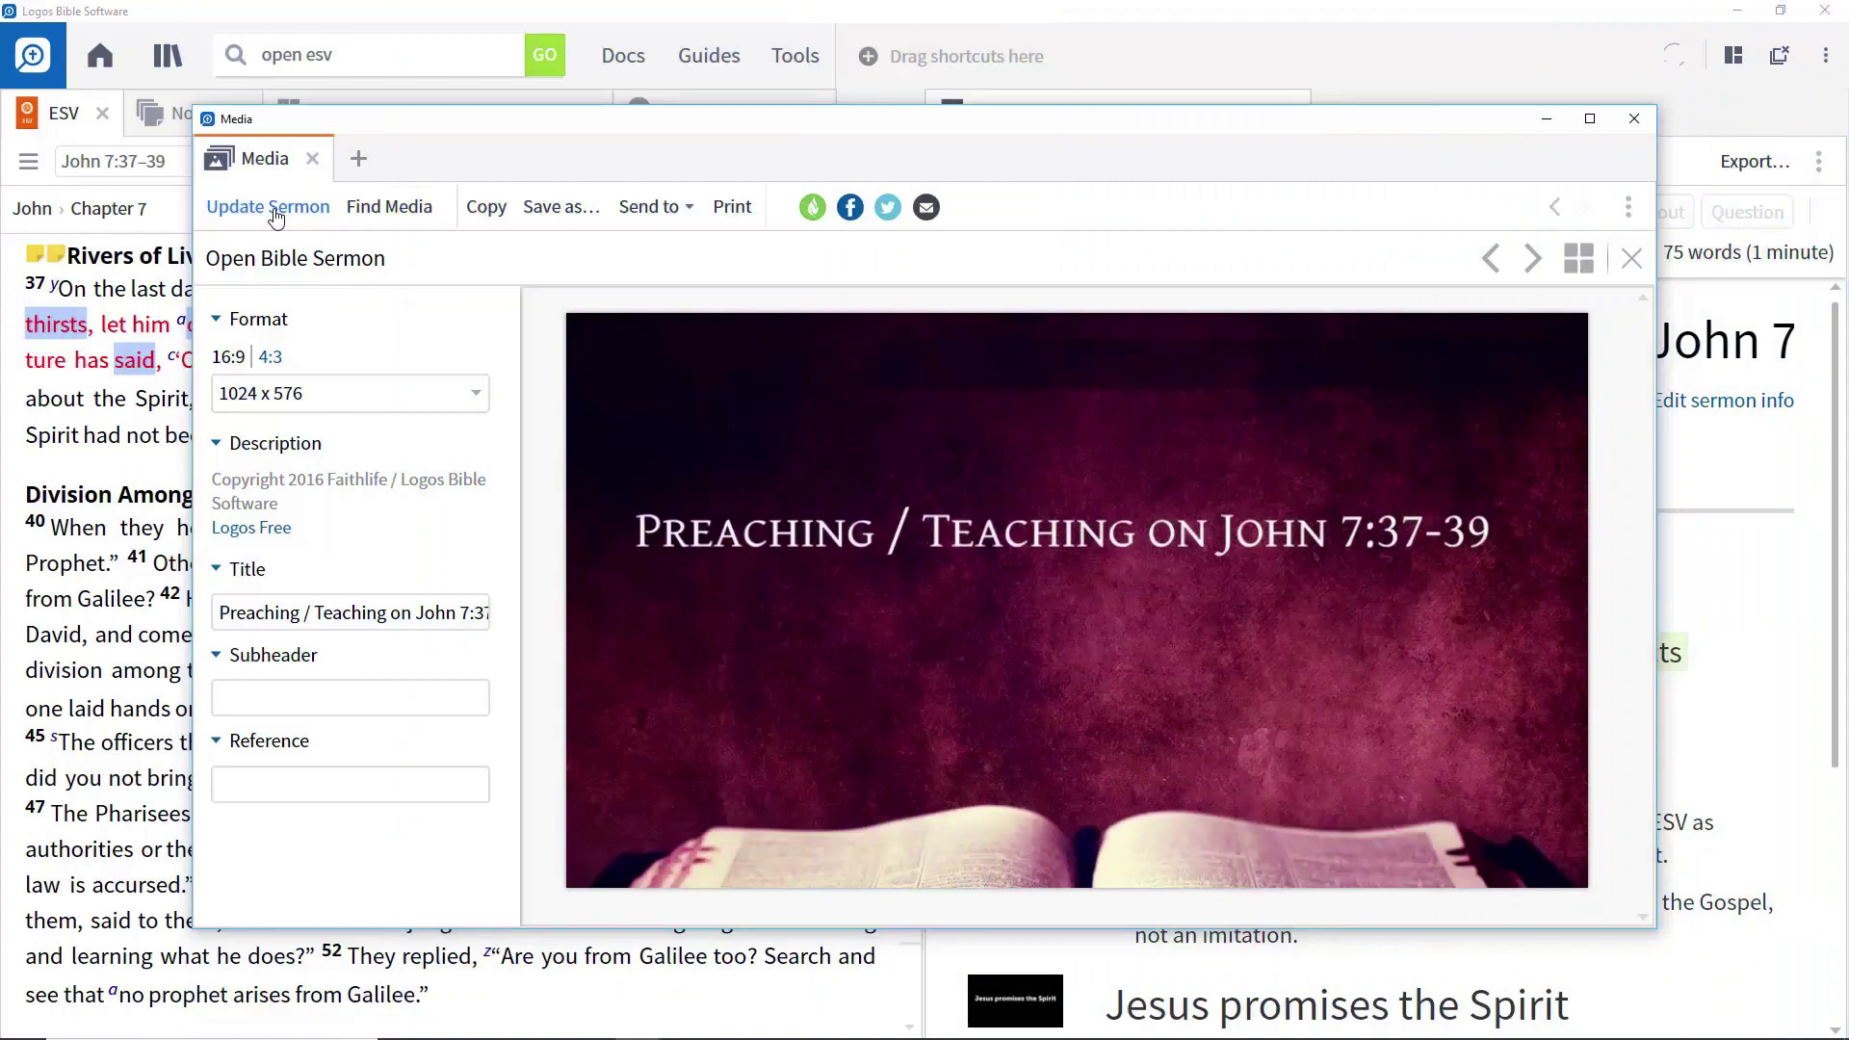
# - Turn the two 'believes' bullets into a slide and briefly review the sermon as a slide grid
pyautogui.click(274, 207)
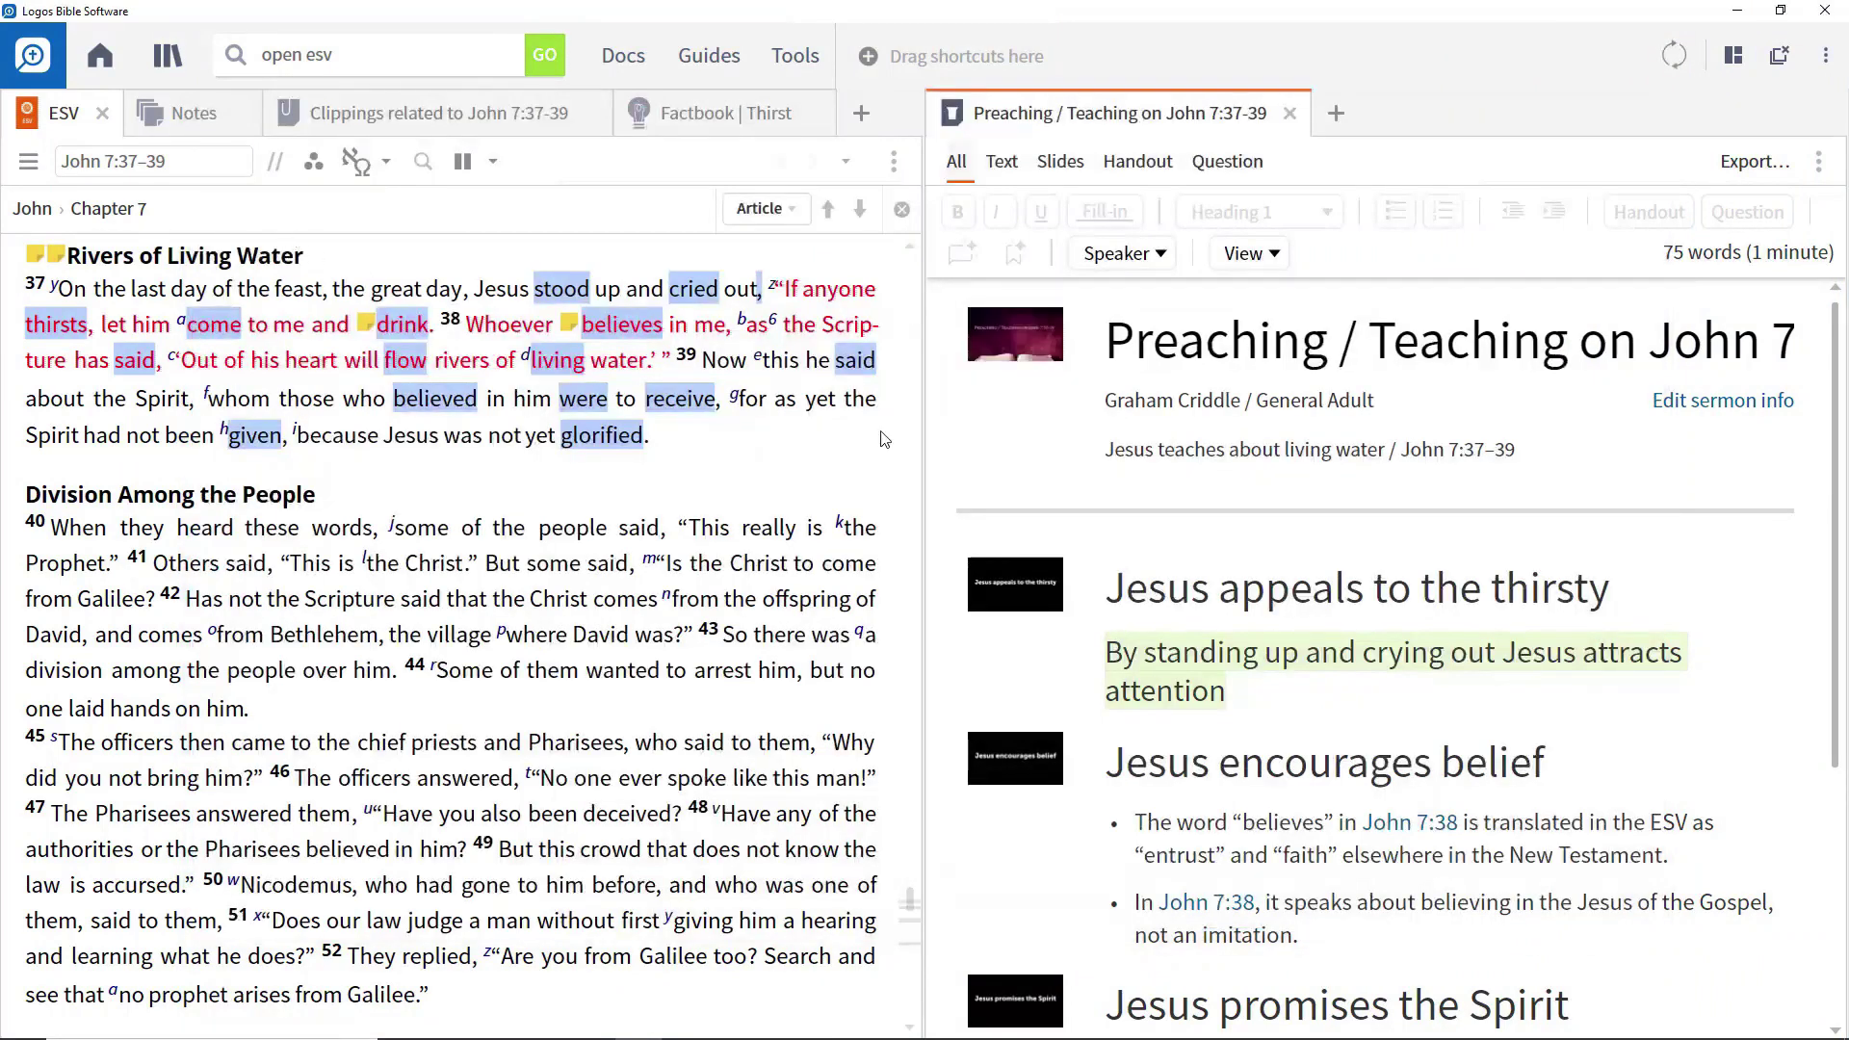
pyautogui.scroll(-3, 1348, 578)
pyautogui.moveTo(1298, 544); pyautogui.dragTo(1134, 432)
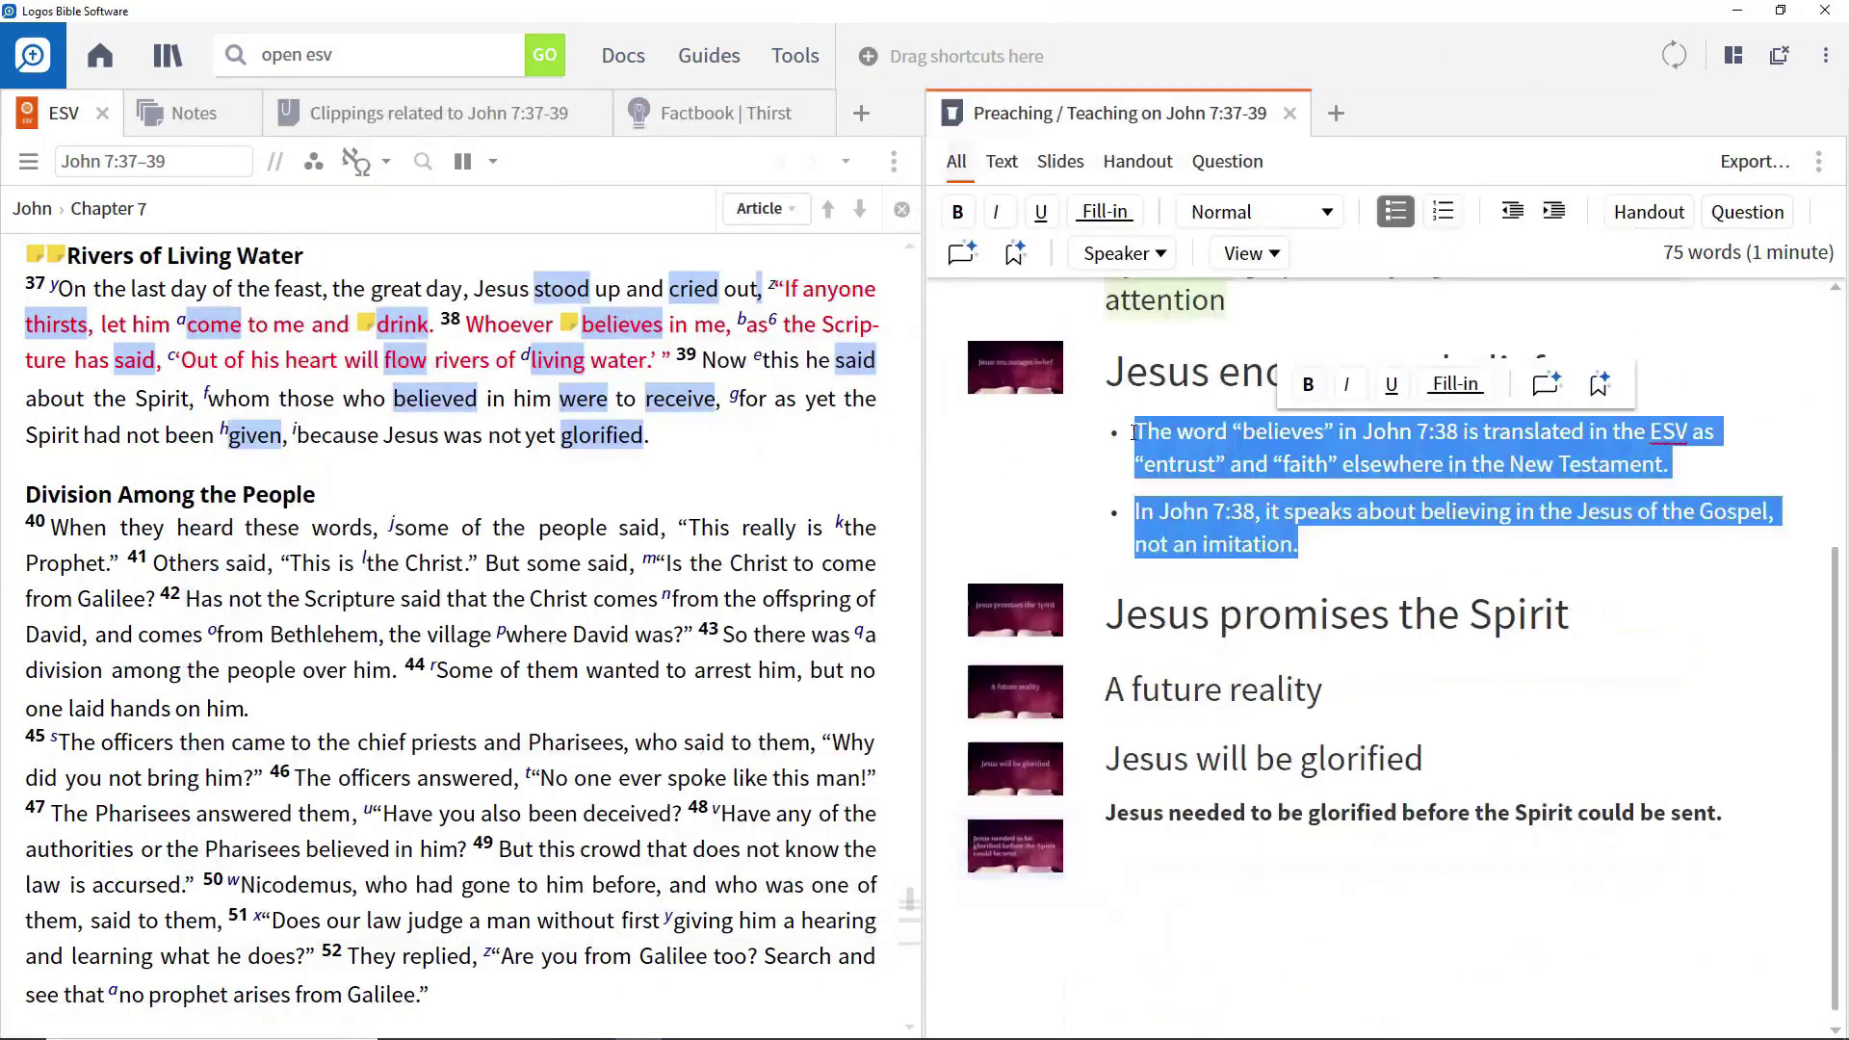
pyautogui.click(1543, 386)
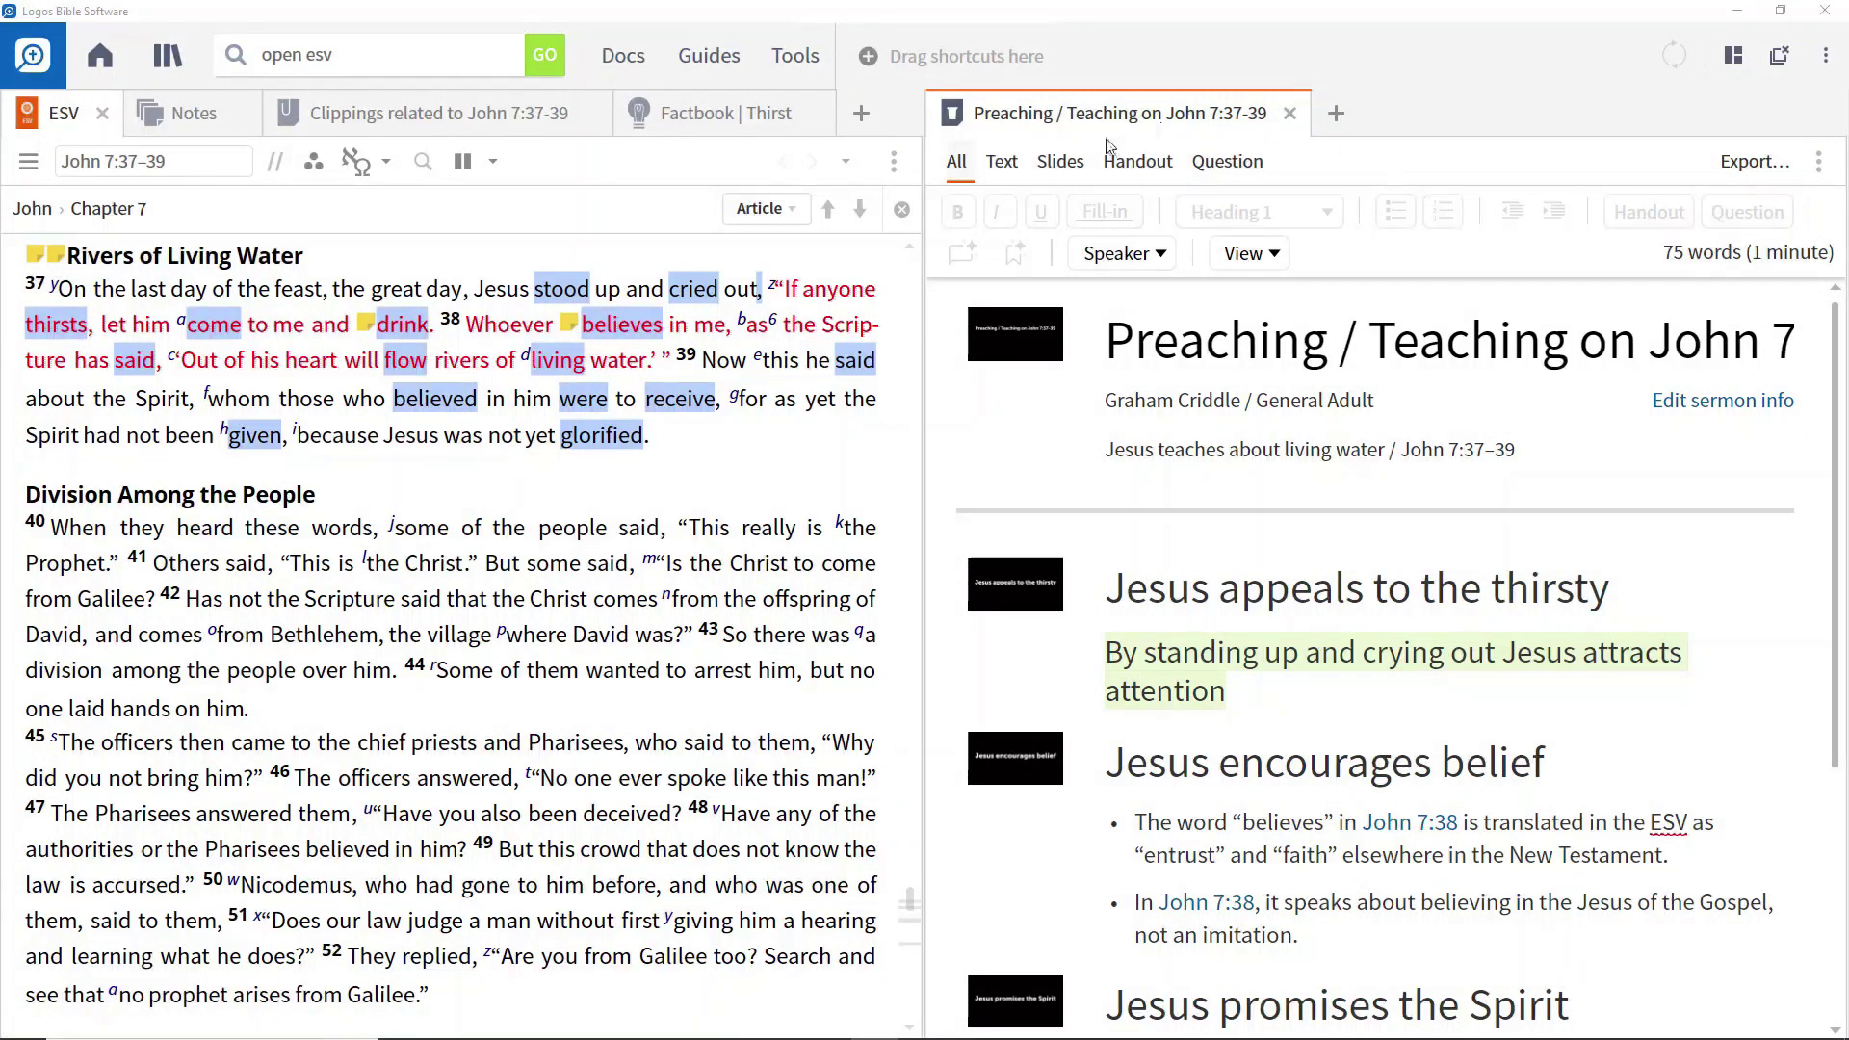
pyautogui.click(1062, 163)
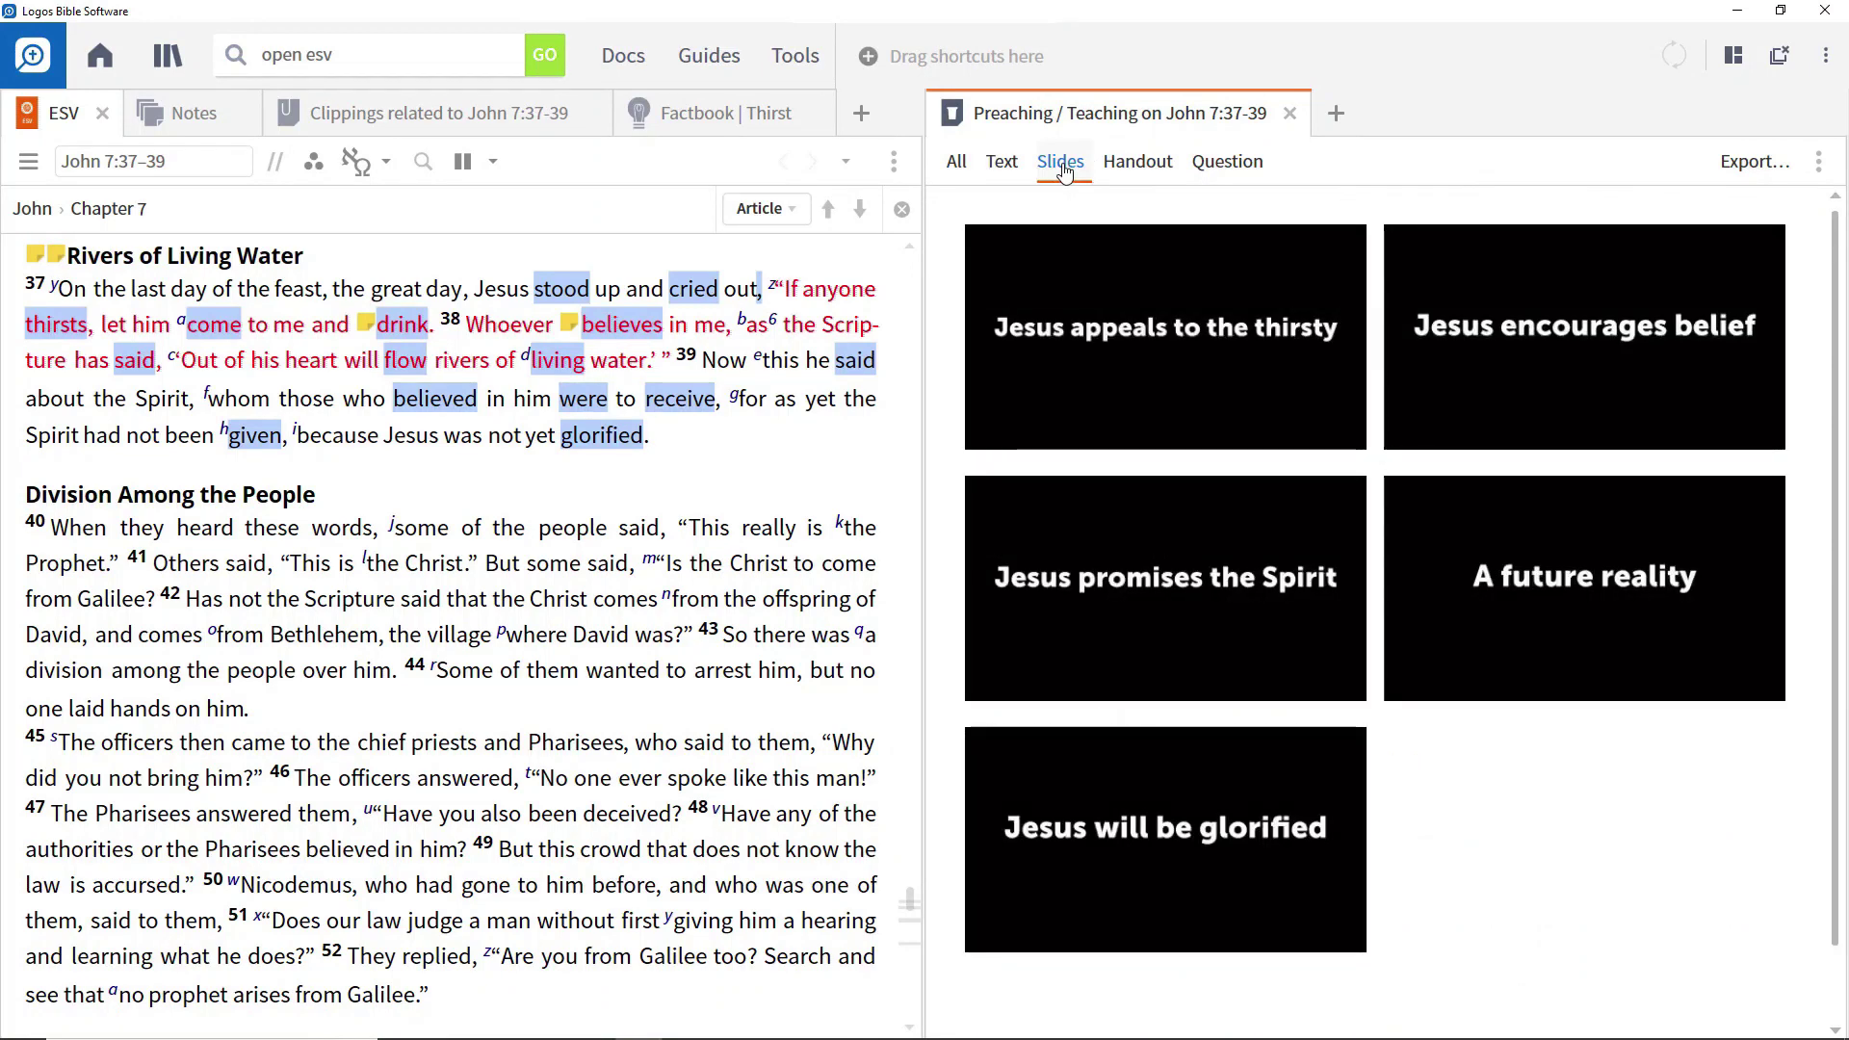
pyautogui.click(957, 164)
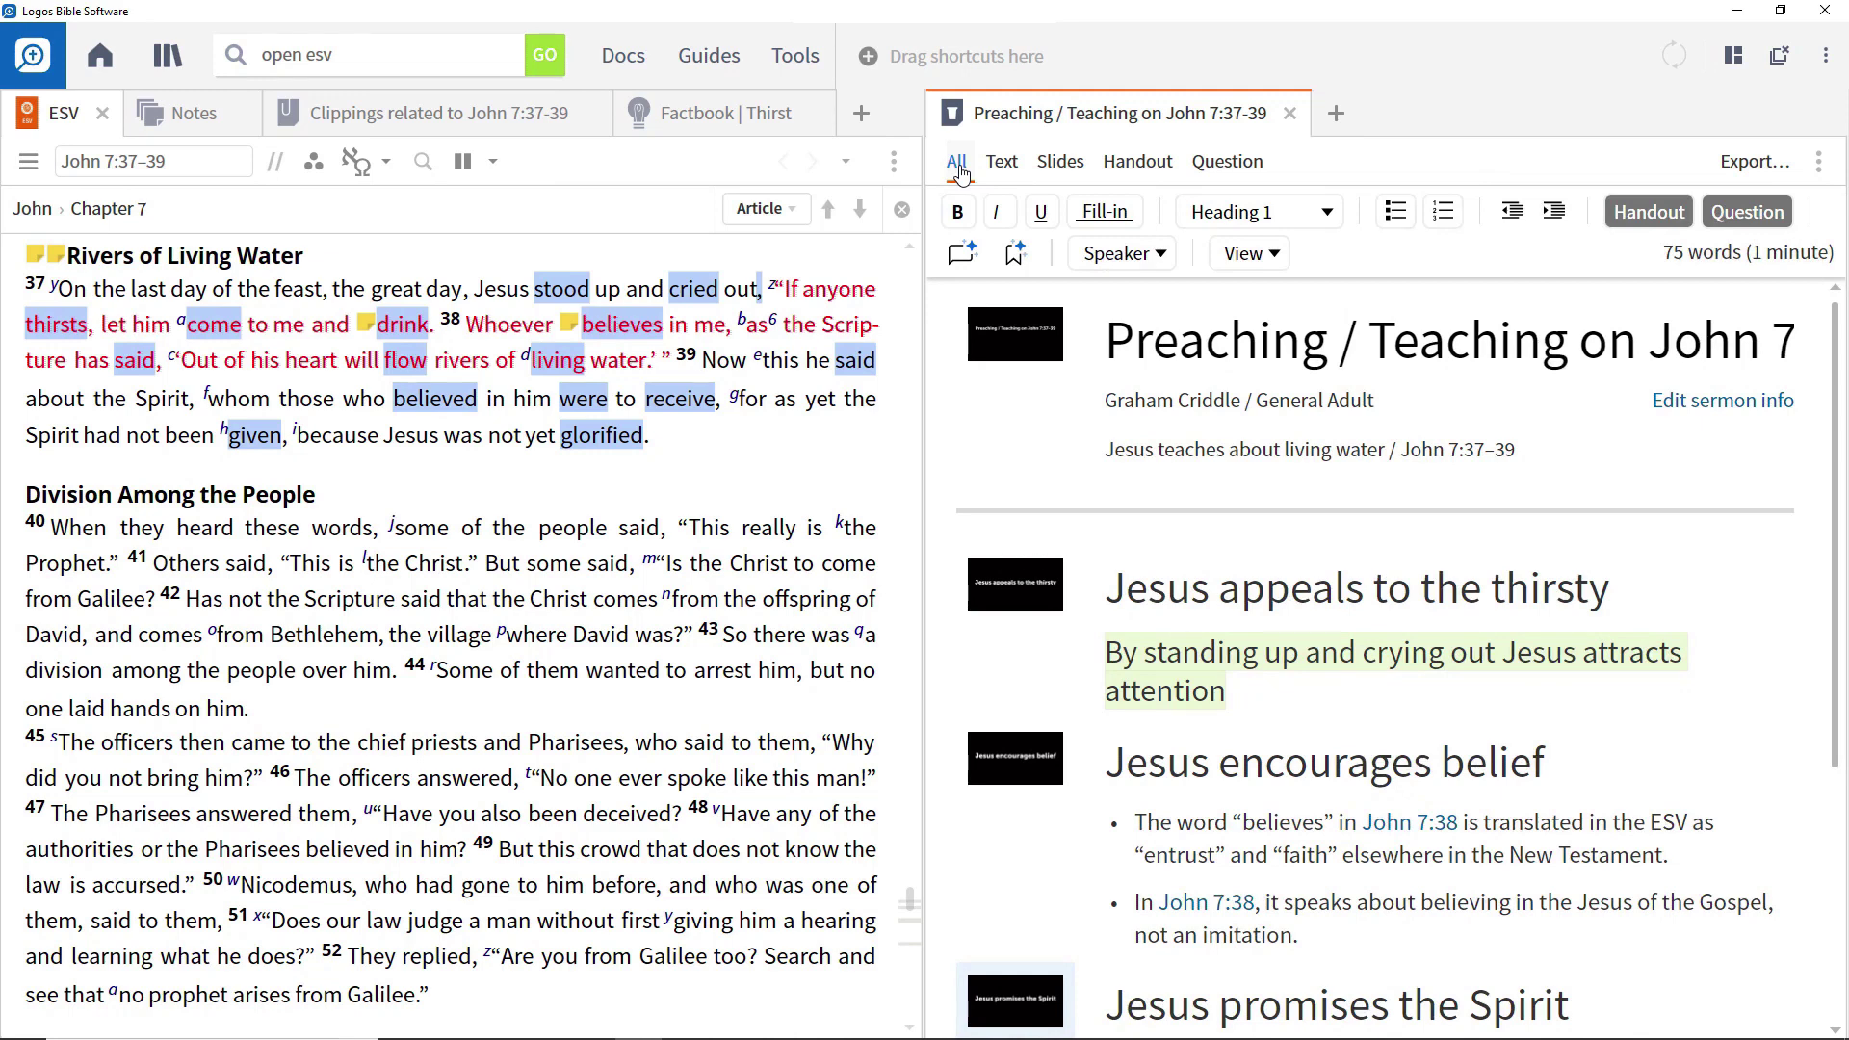
# - Choose the purple Open Bible Sermon design for the 'Preaching / Teaching on John 7:37-39' title slide
pyautogui.click(1022, 342)
pyautogui.click(1102, 336)
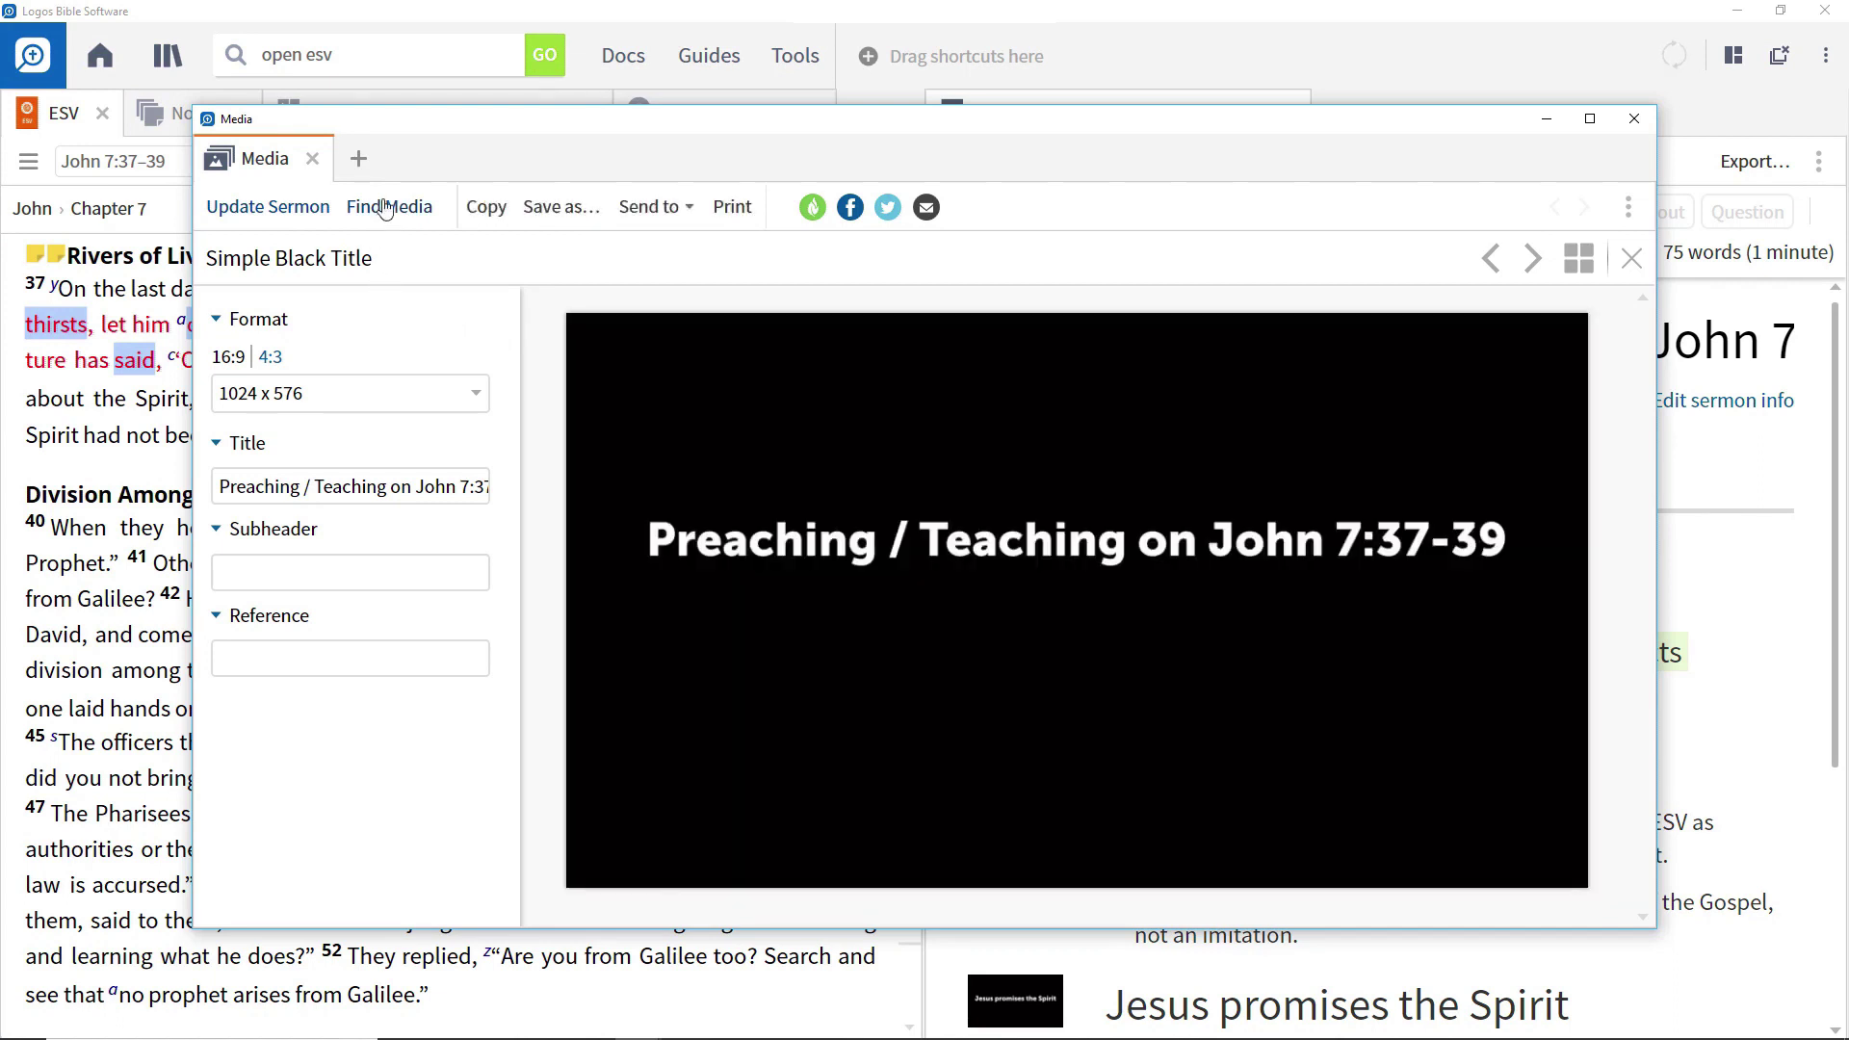
pyautogui.click(386, 207)
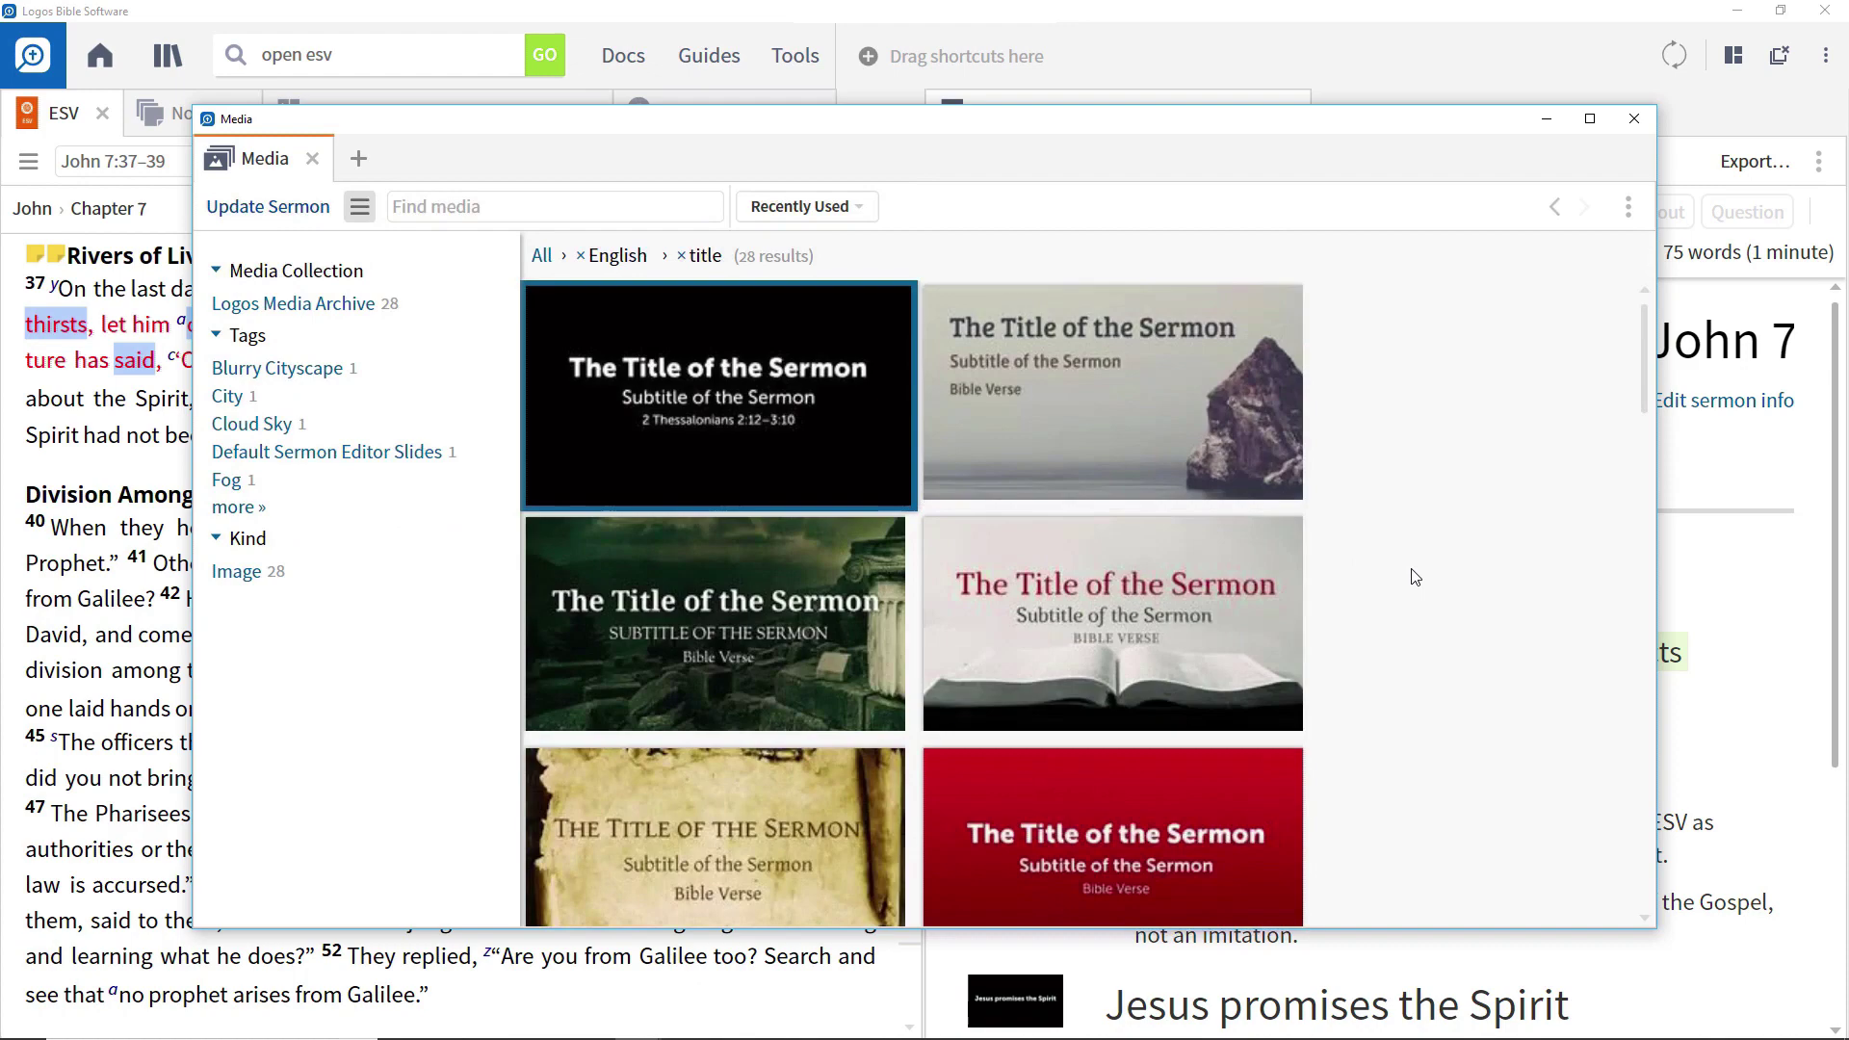
pyautogui.scroll(-5, 1416, 576)
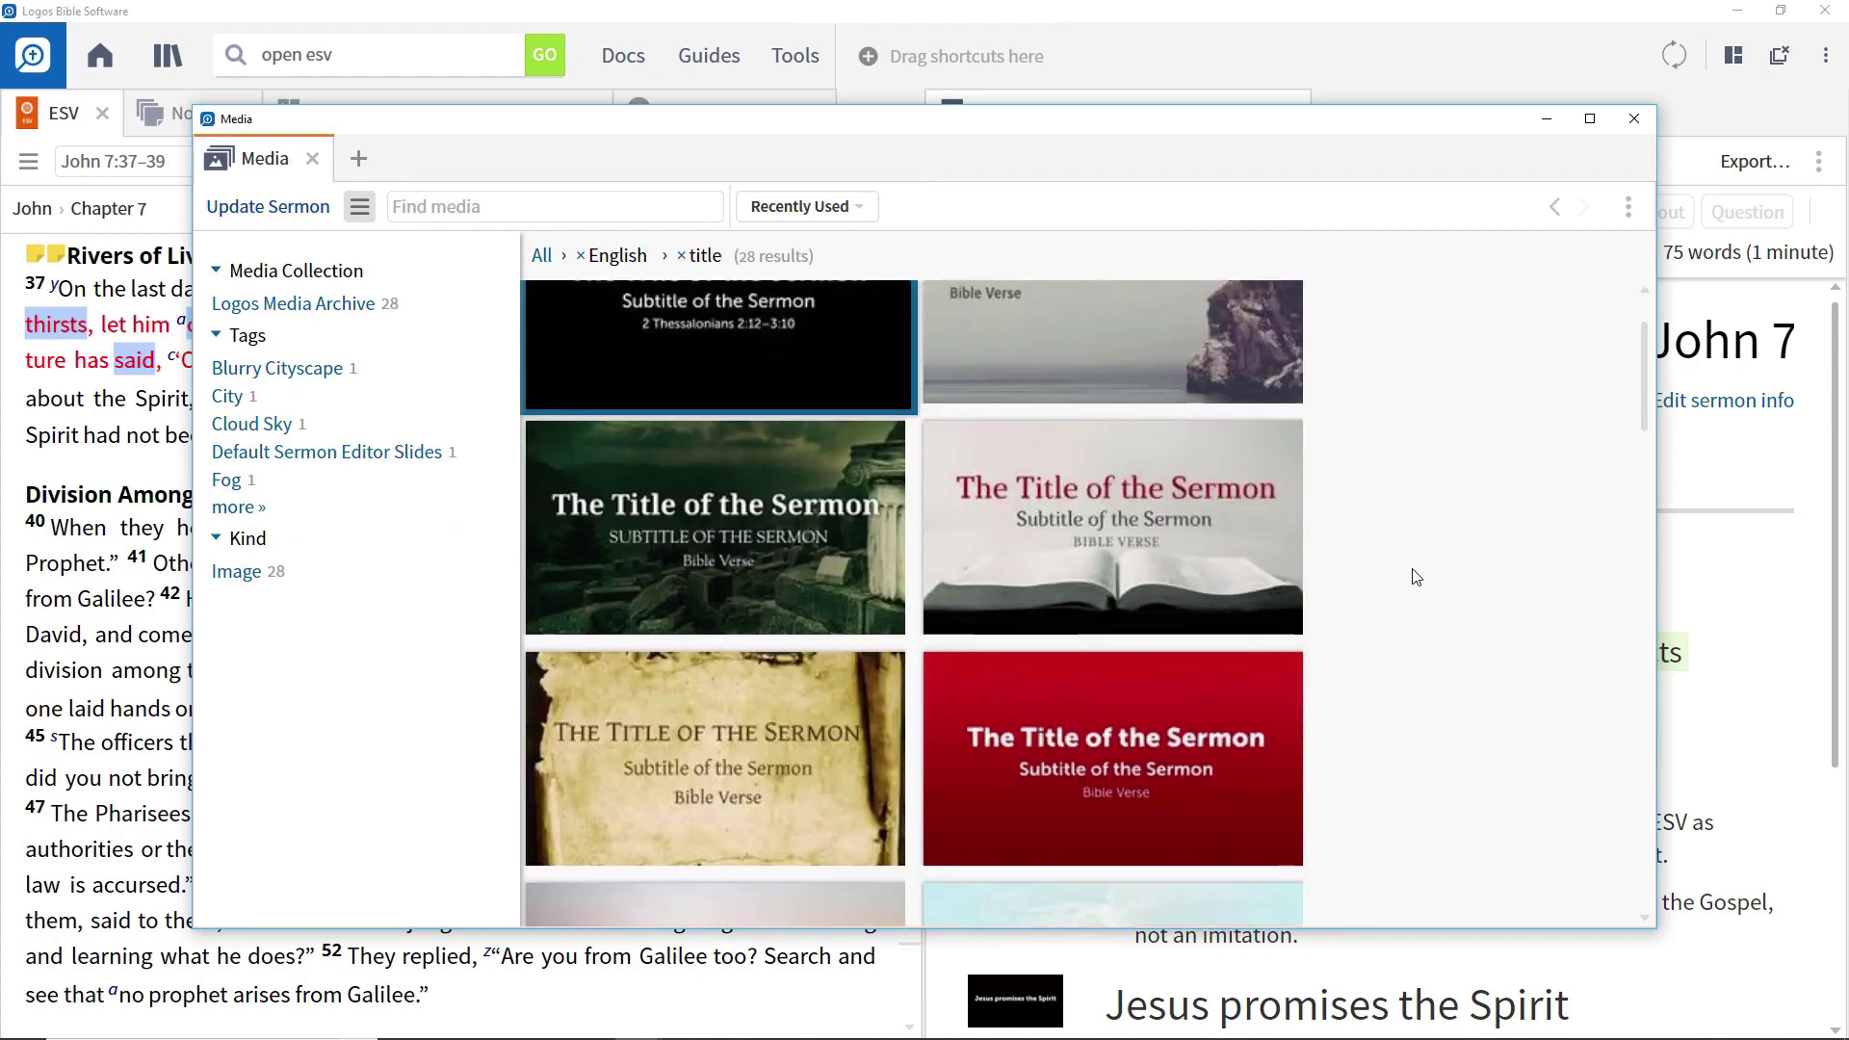
pyautogui.scroll(-5, 1416, 576)
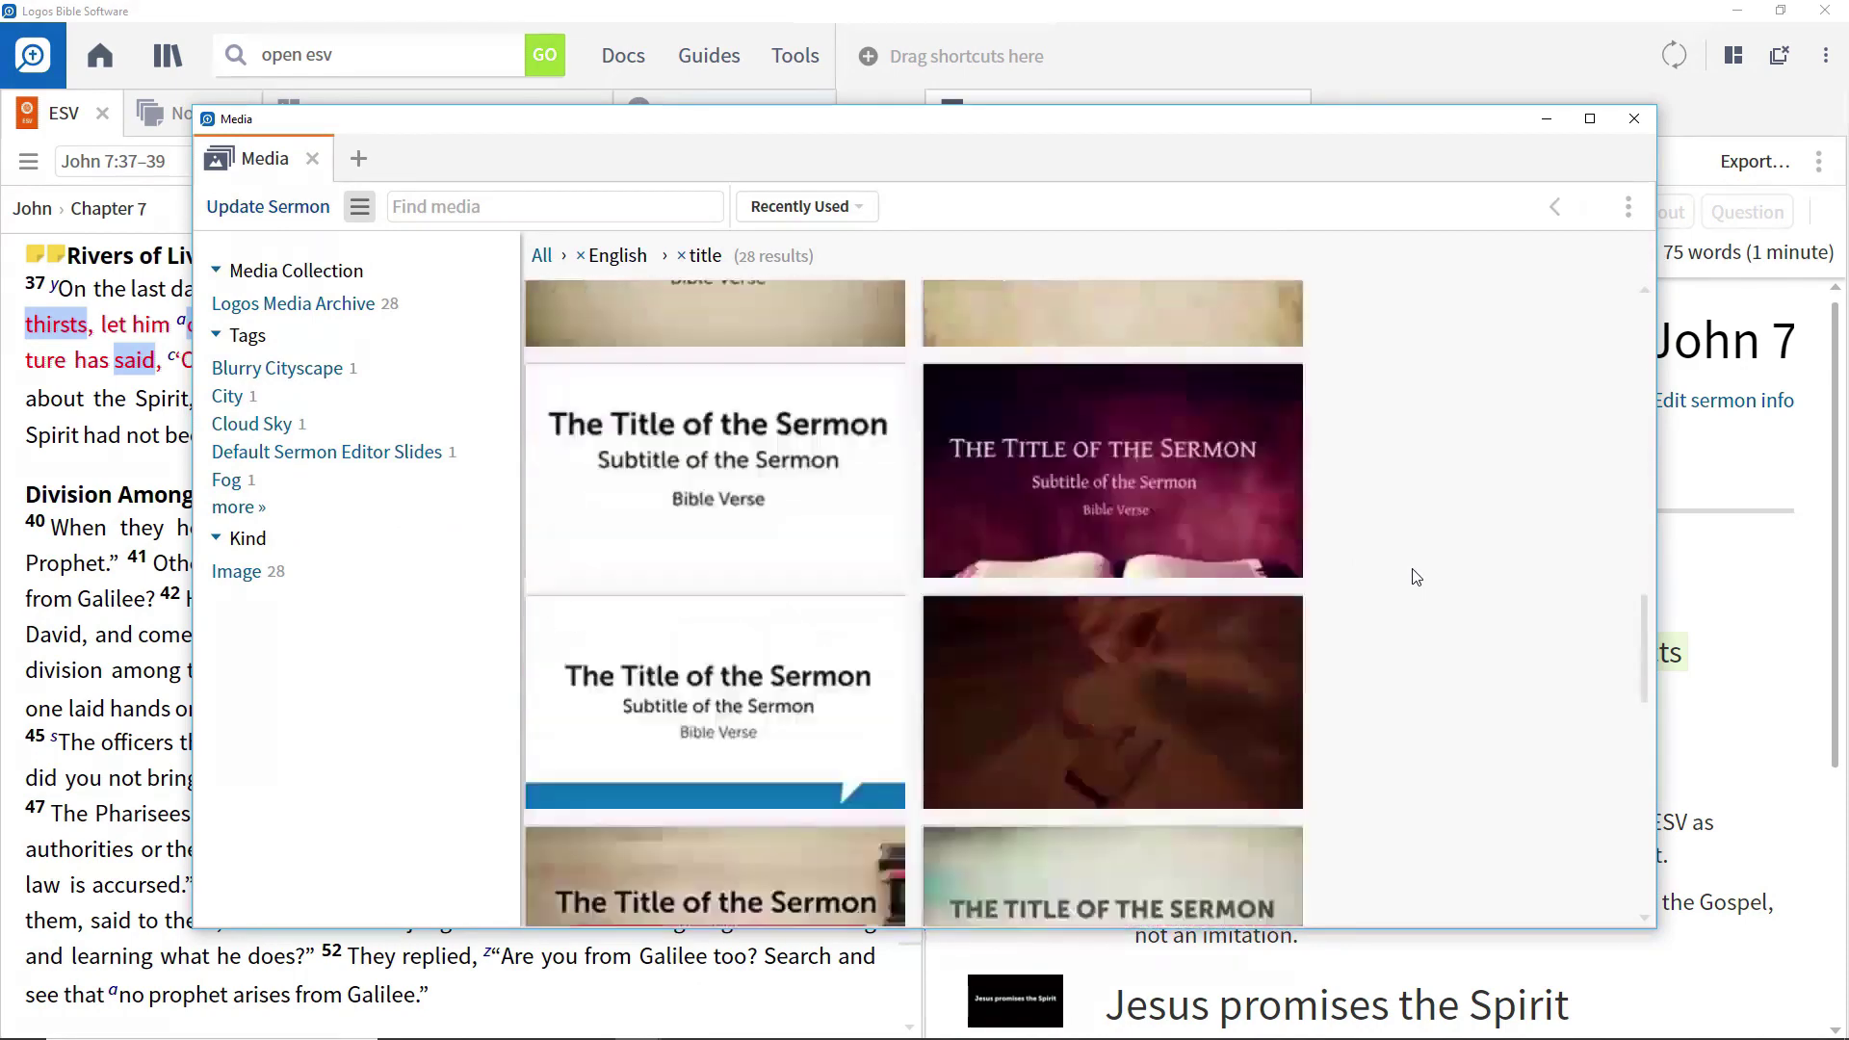
pyautogui.click(1160, 435)
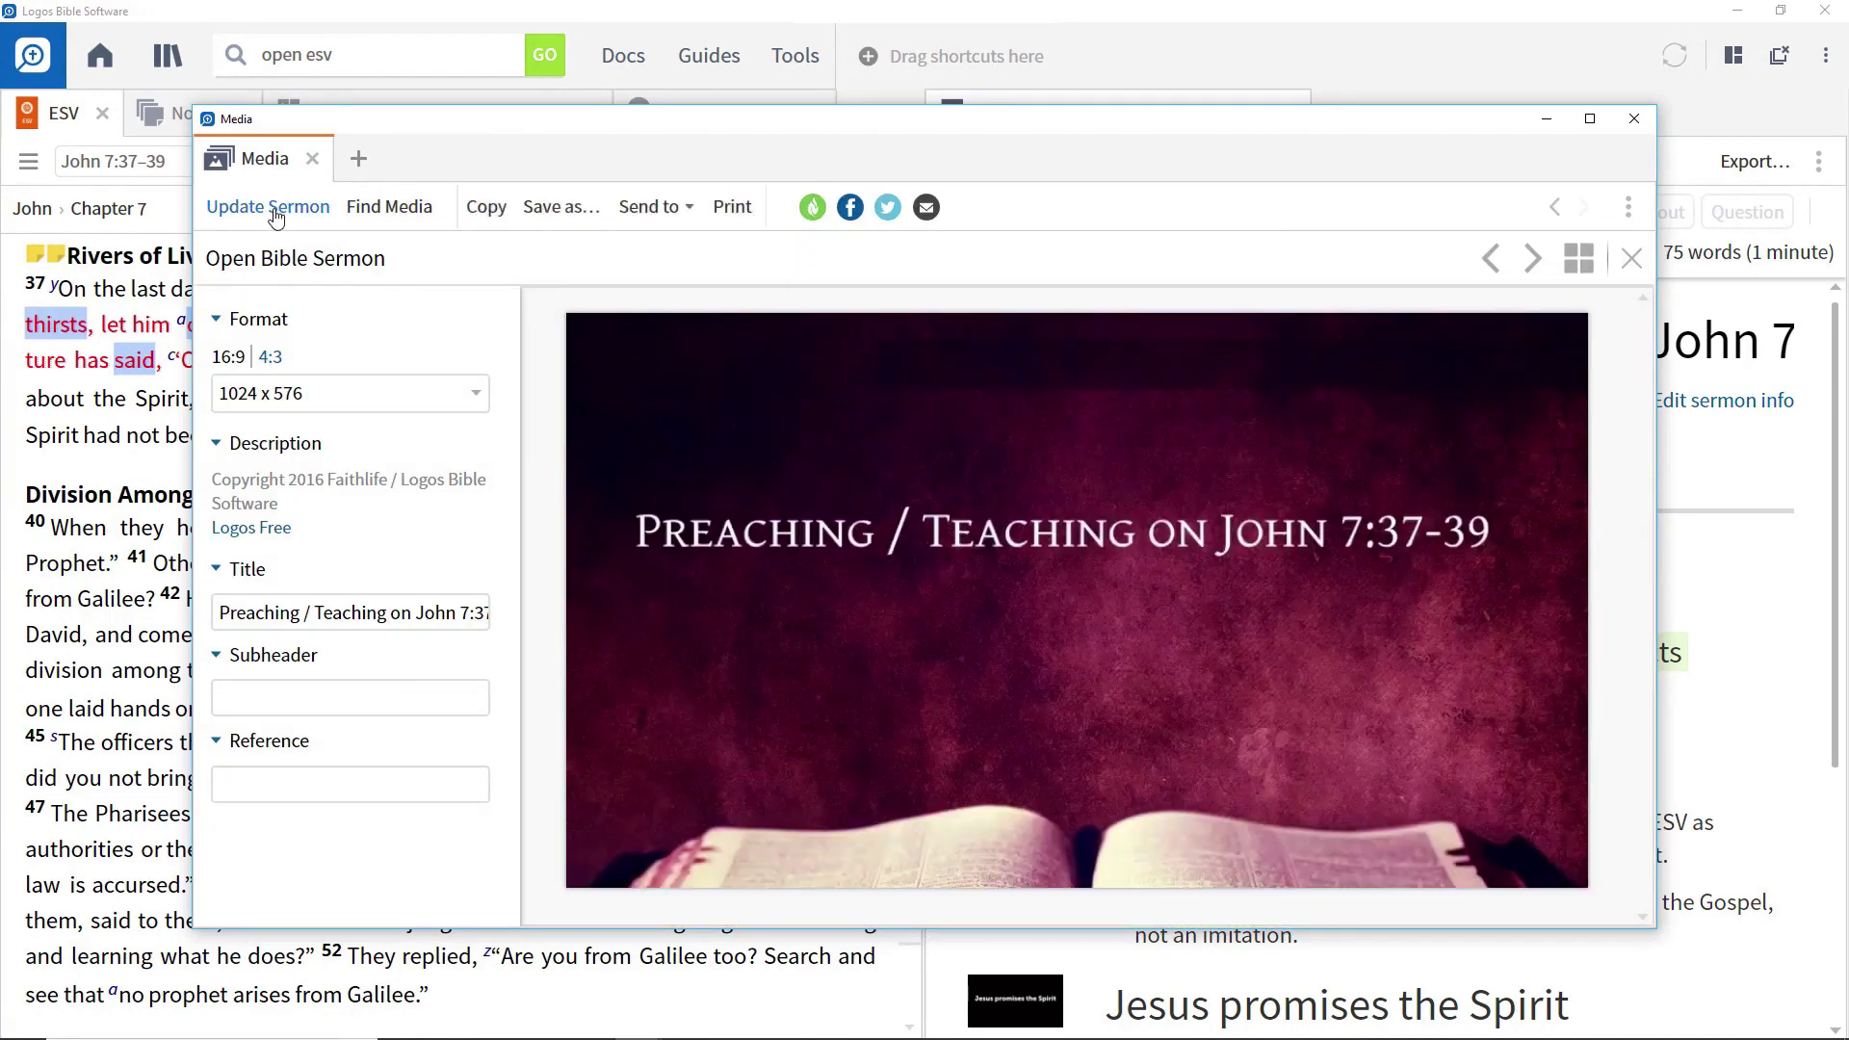
# - Apply the Open Bible Sermon design to the title slide, then copy that style to all slides
pyautogui.click(275, 208)
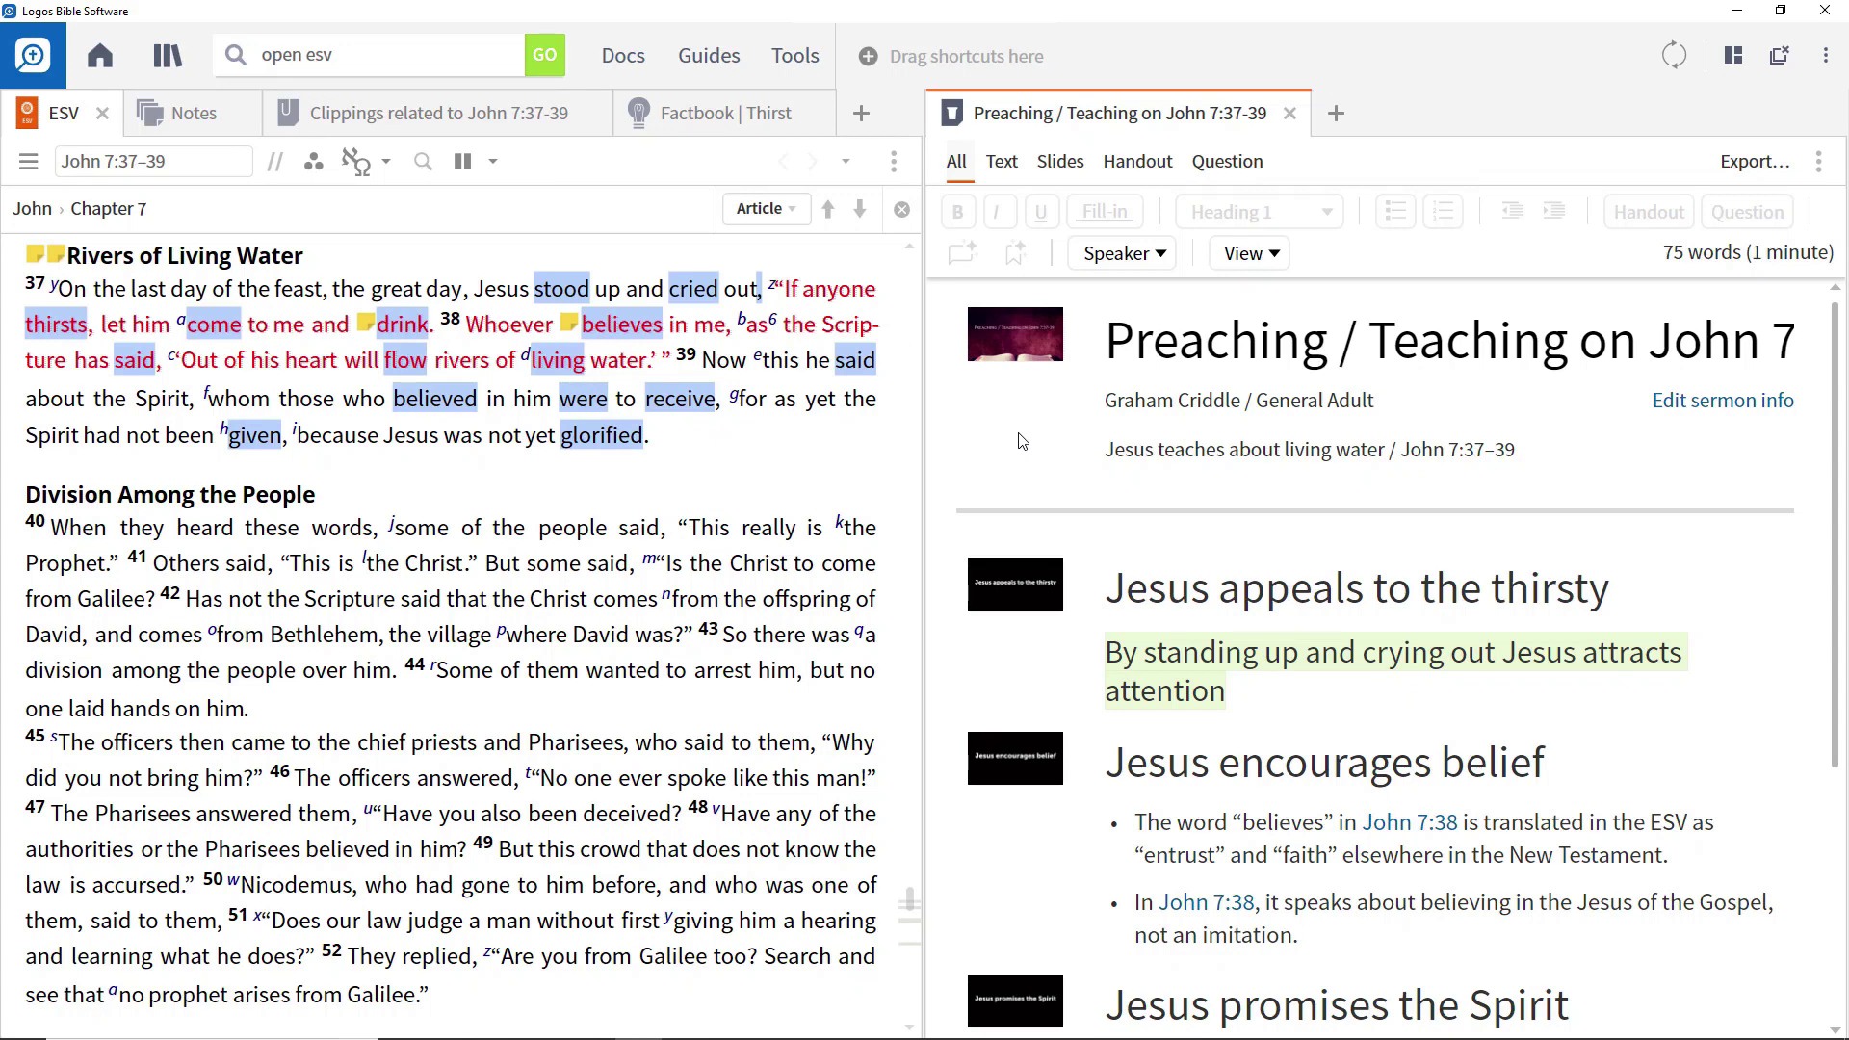
pyautogui.click(1029, 343)
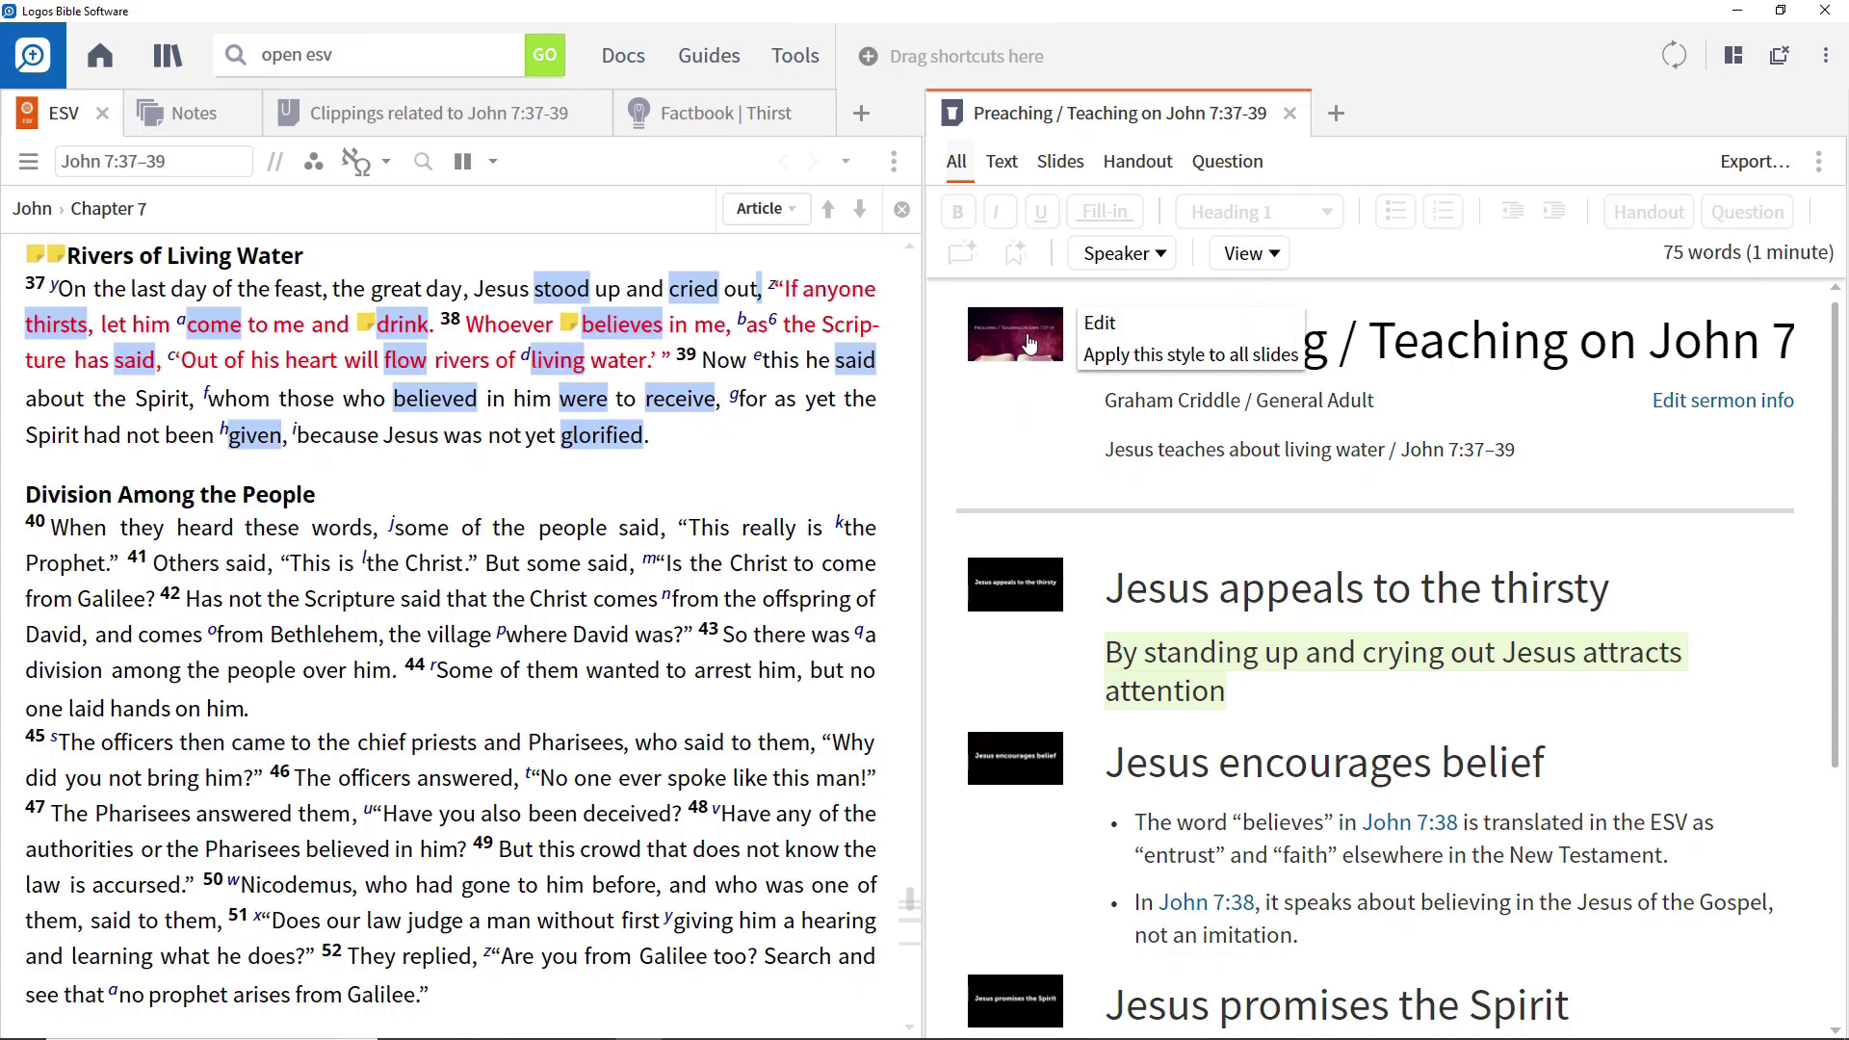
pyautogui.click(1113, 358)
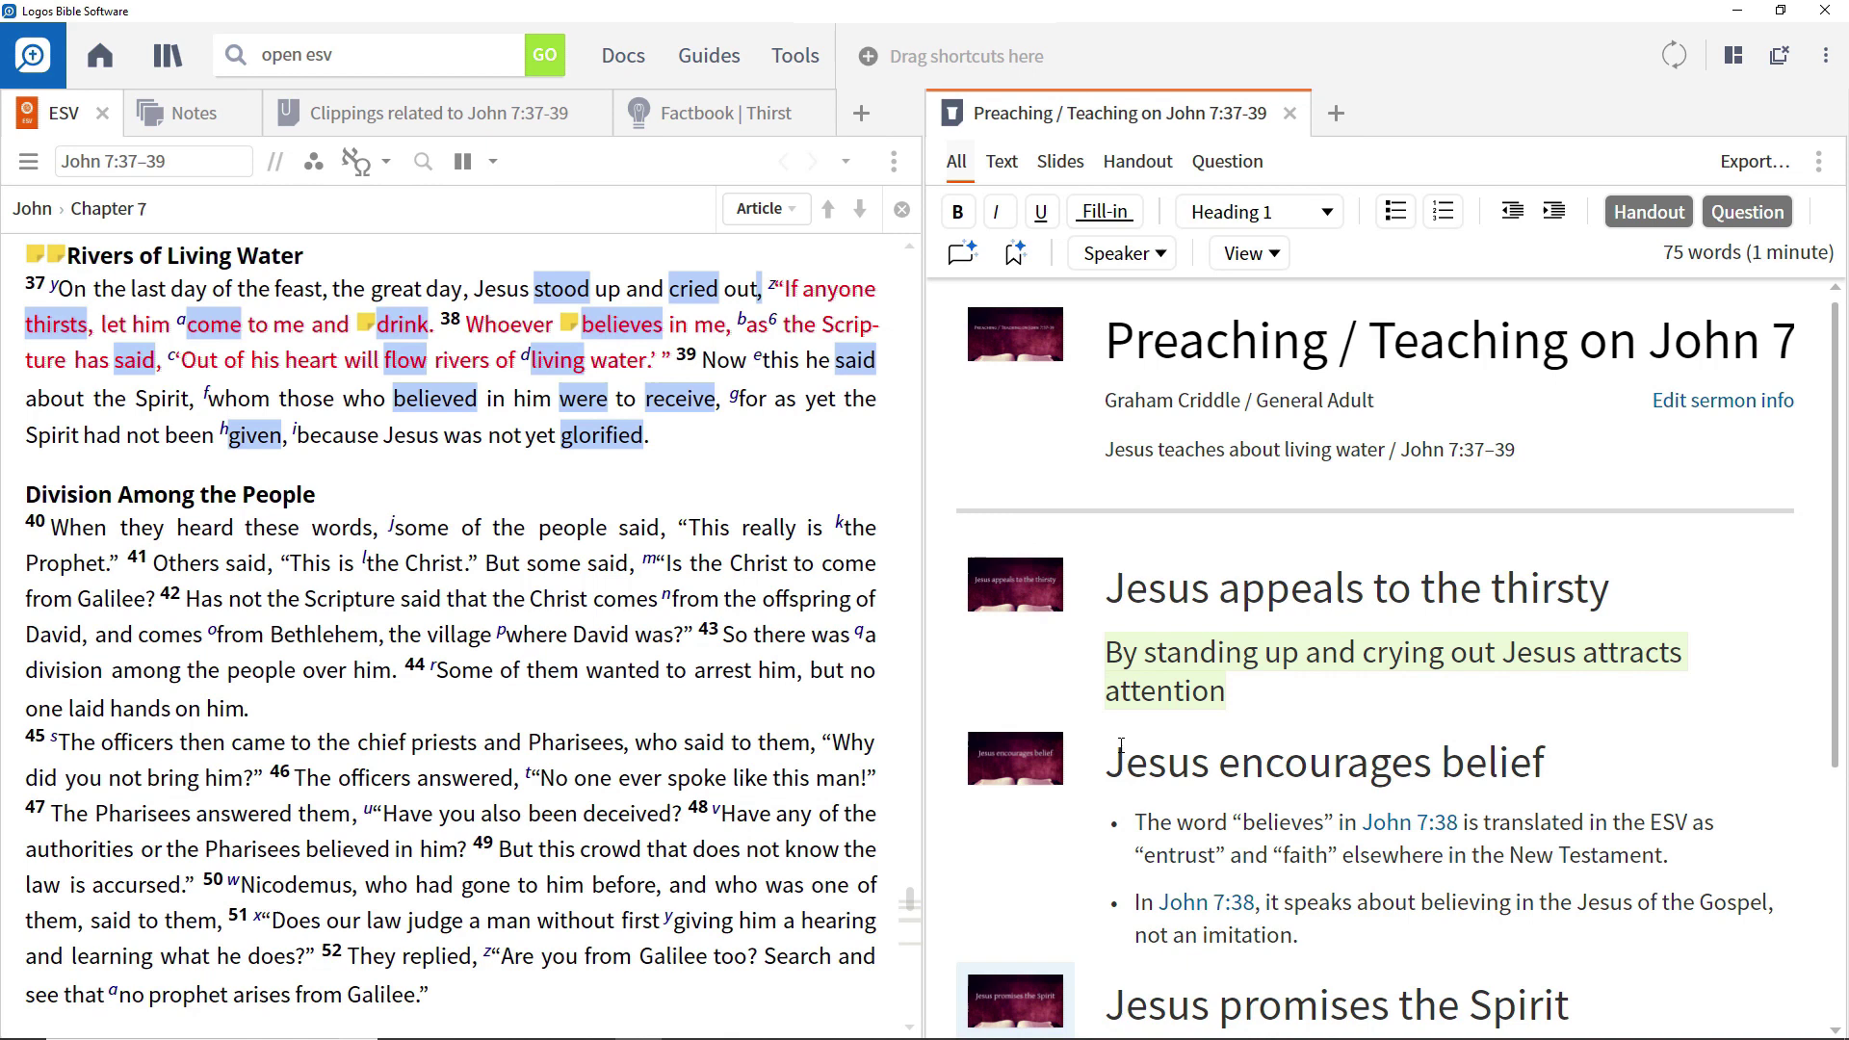
# - Create slides for the bold glorified-before-the-Spirit sentence and the two 'believes' bullets
pyautogui.scroll(-4, 1180, 769)
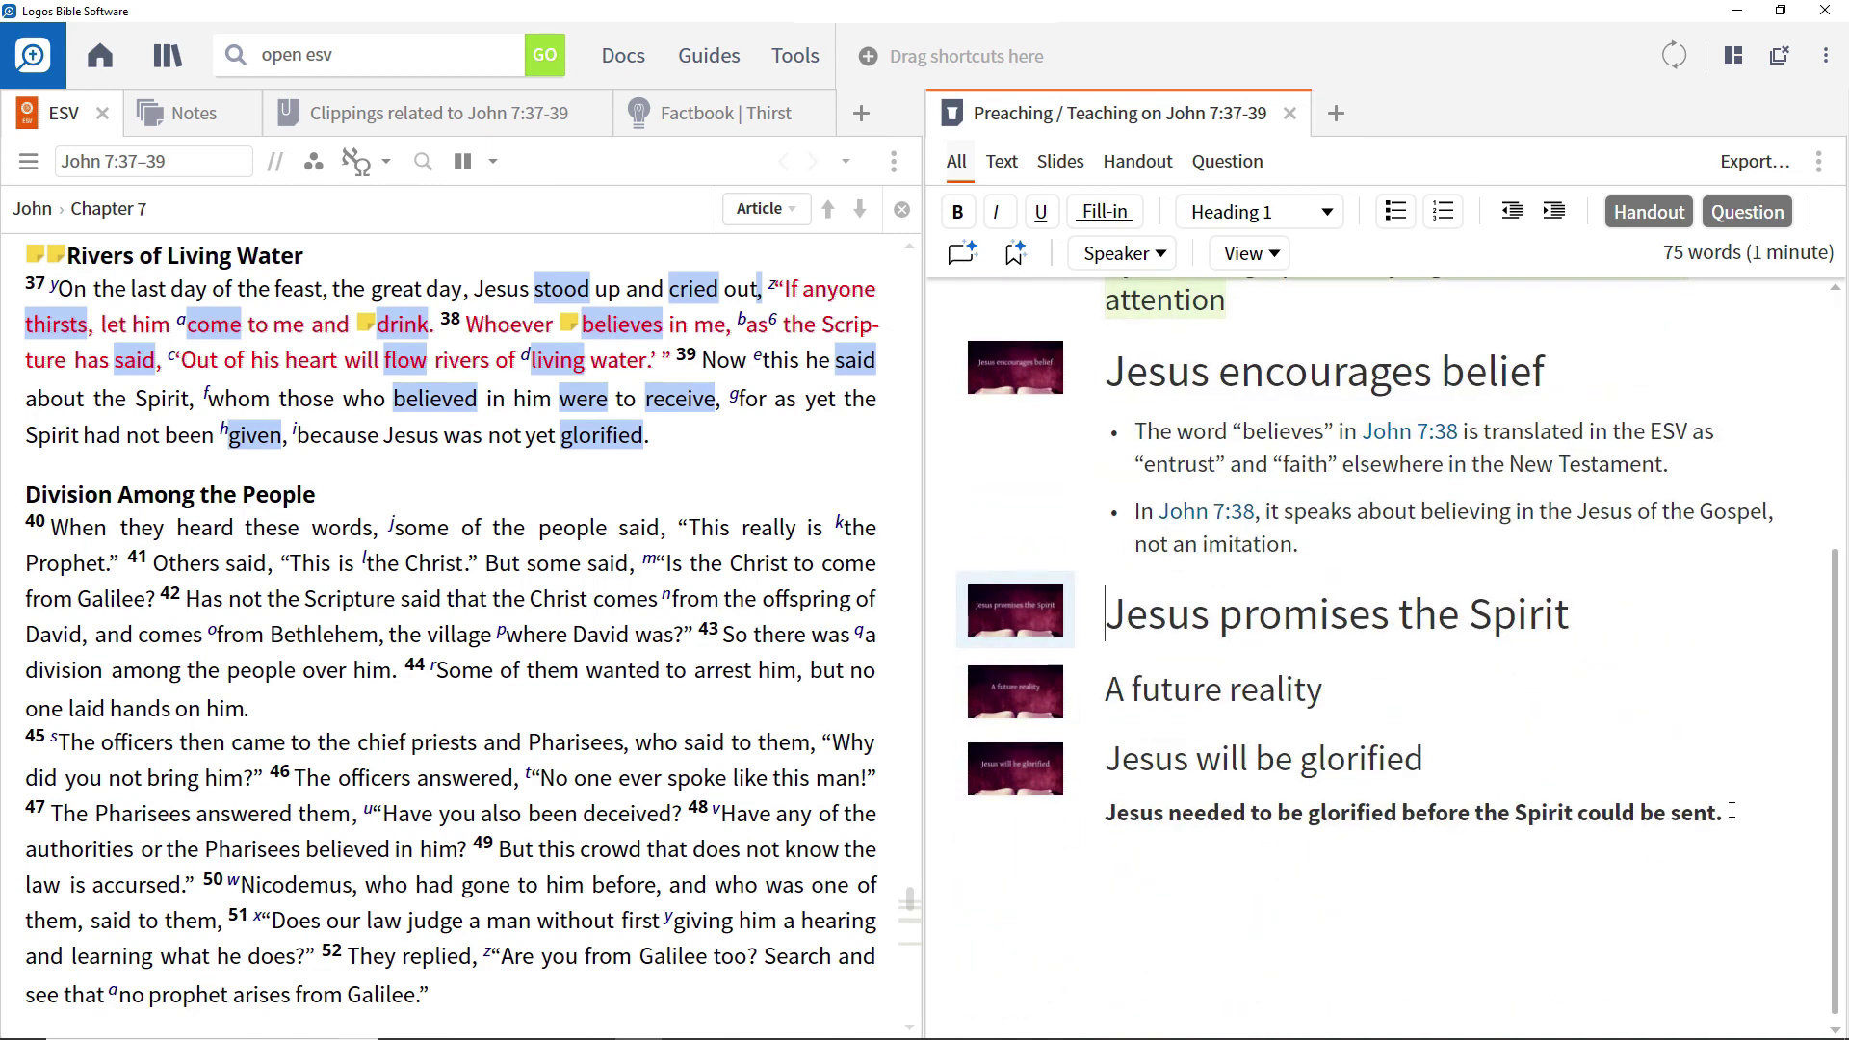
pyautogui.moveTo(1730, 811); pyautogui.dragTo(1151, 814)
pyautogui.click(1044, 831)
pyautogui.tripleClick(1044, 832)
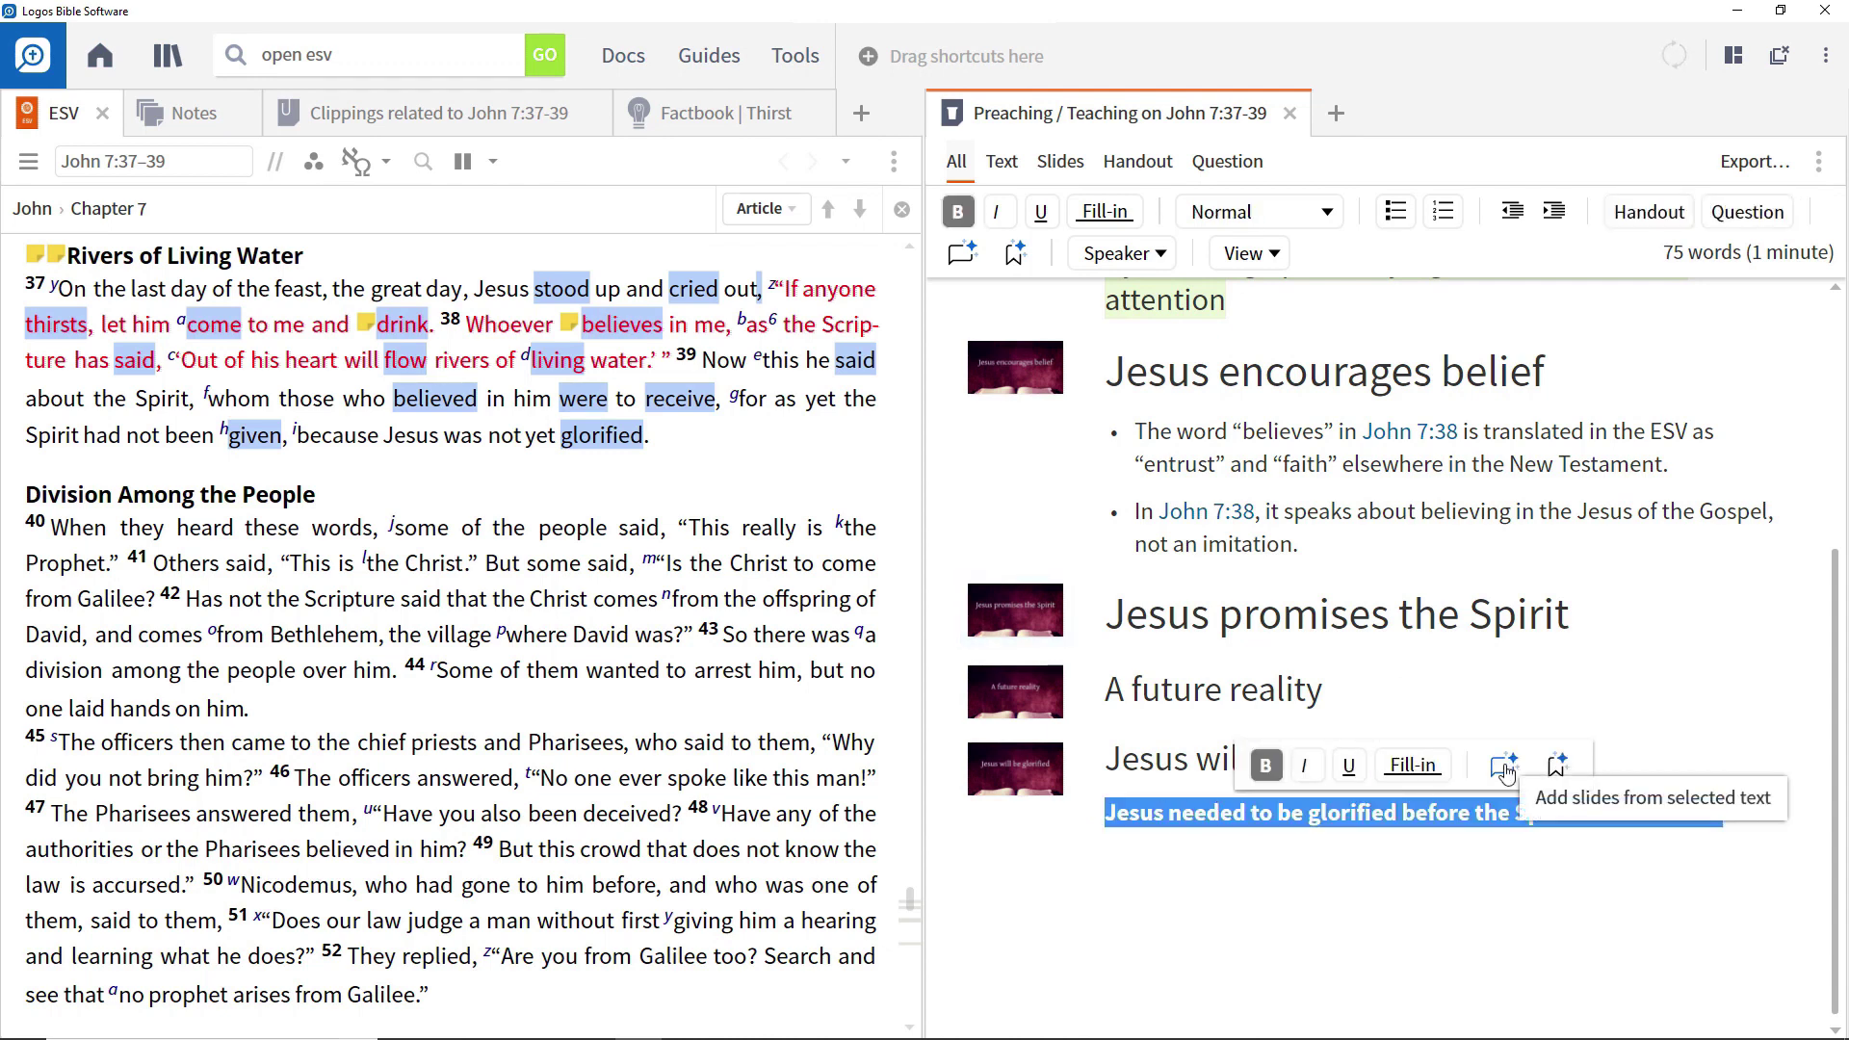
pyautogui.click(1507, 771)
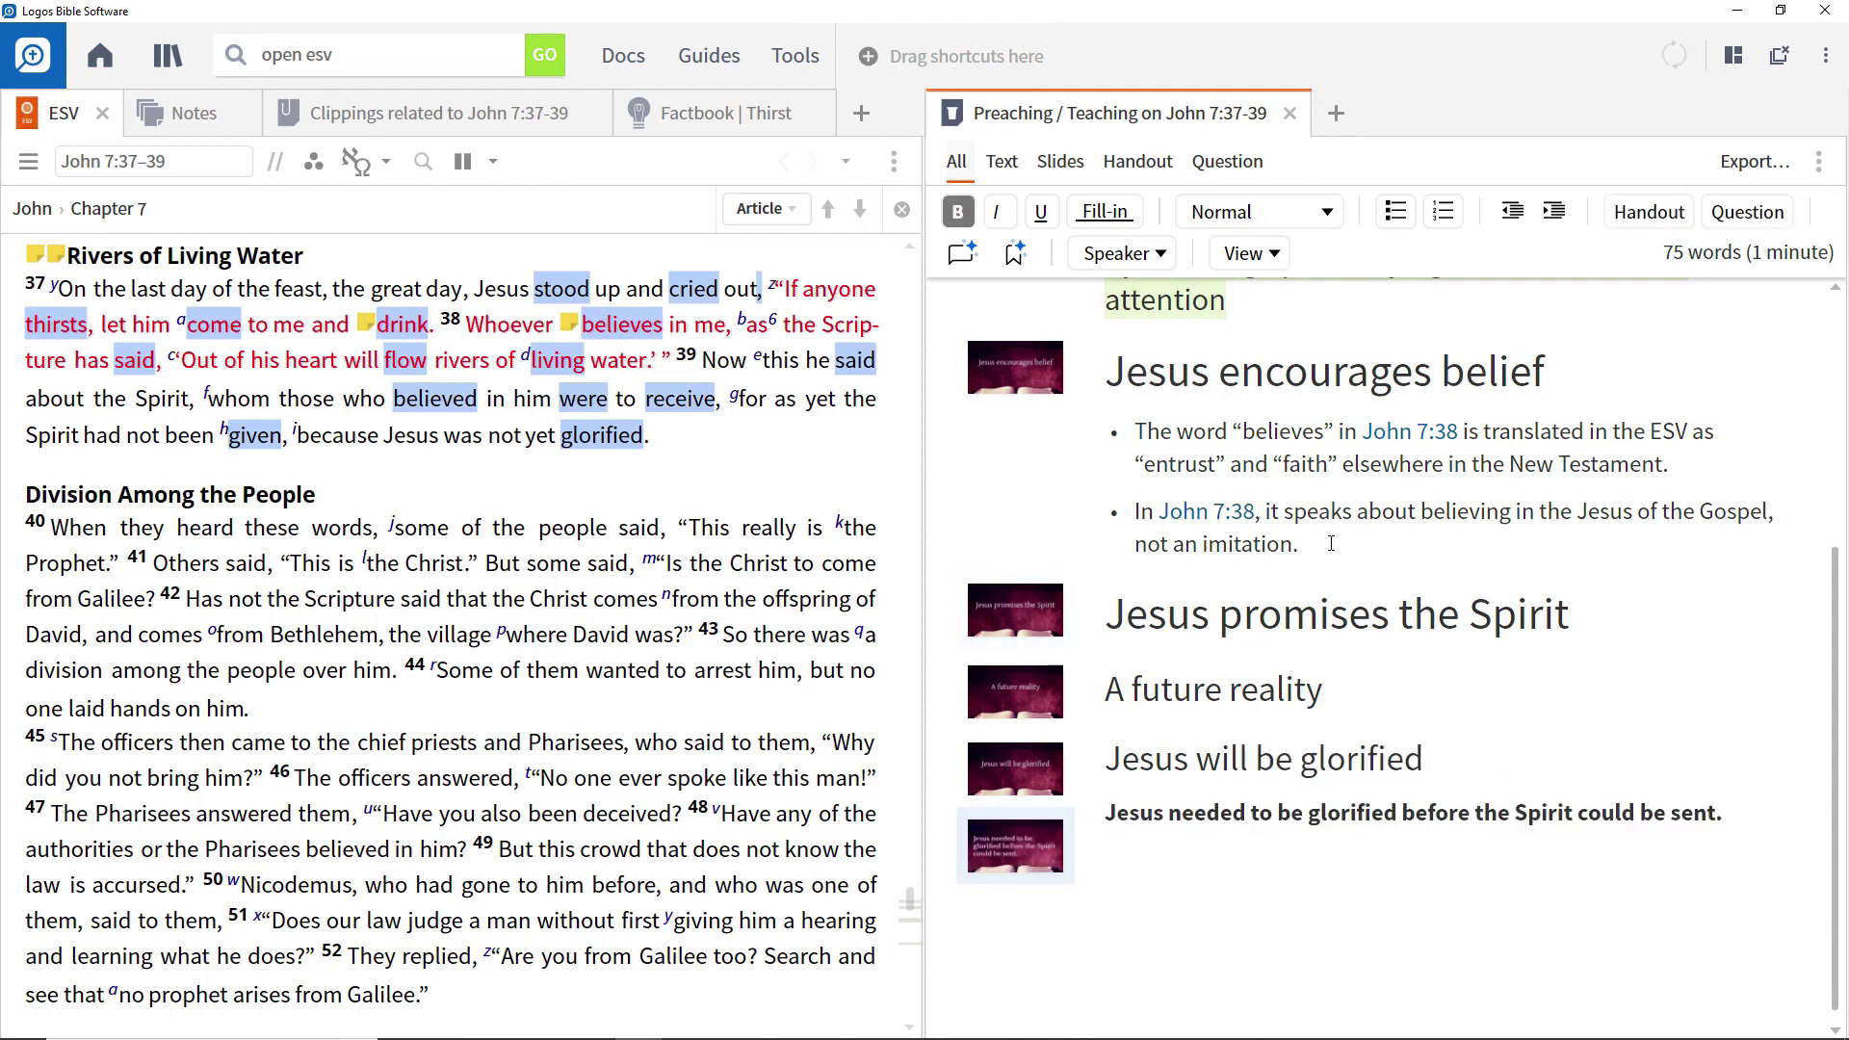
pyautogui.moveTo(1299, 545); pyautogui.dragTo(1132, 433)
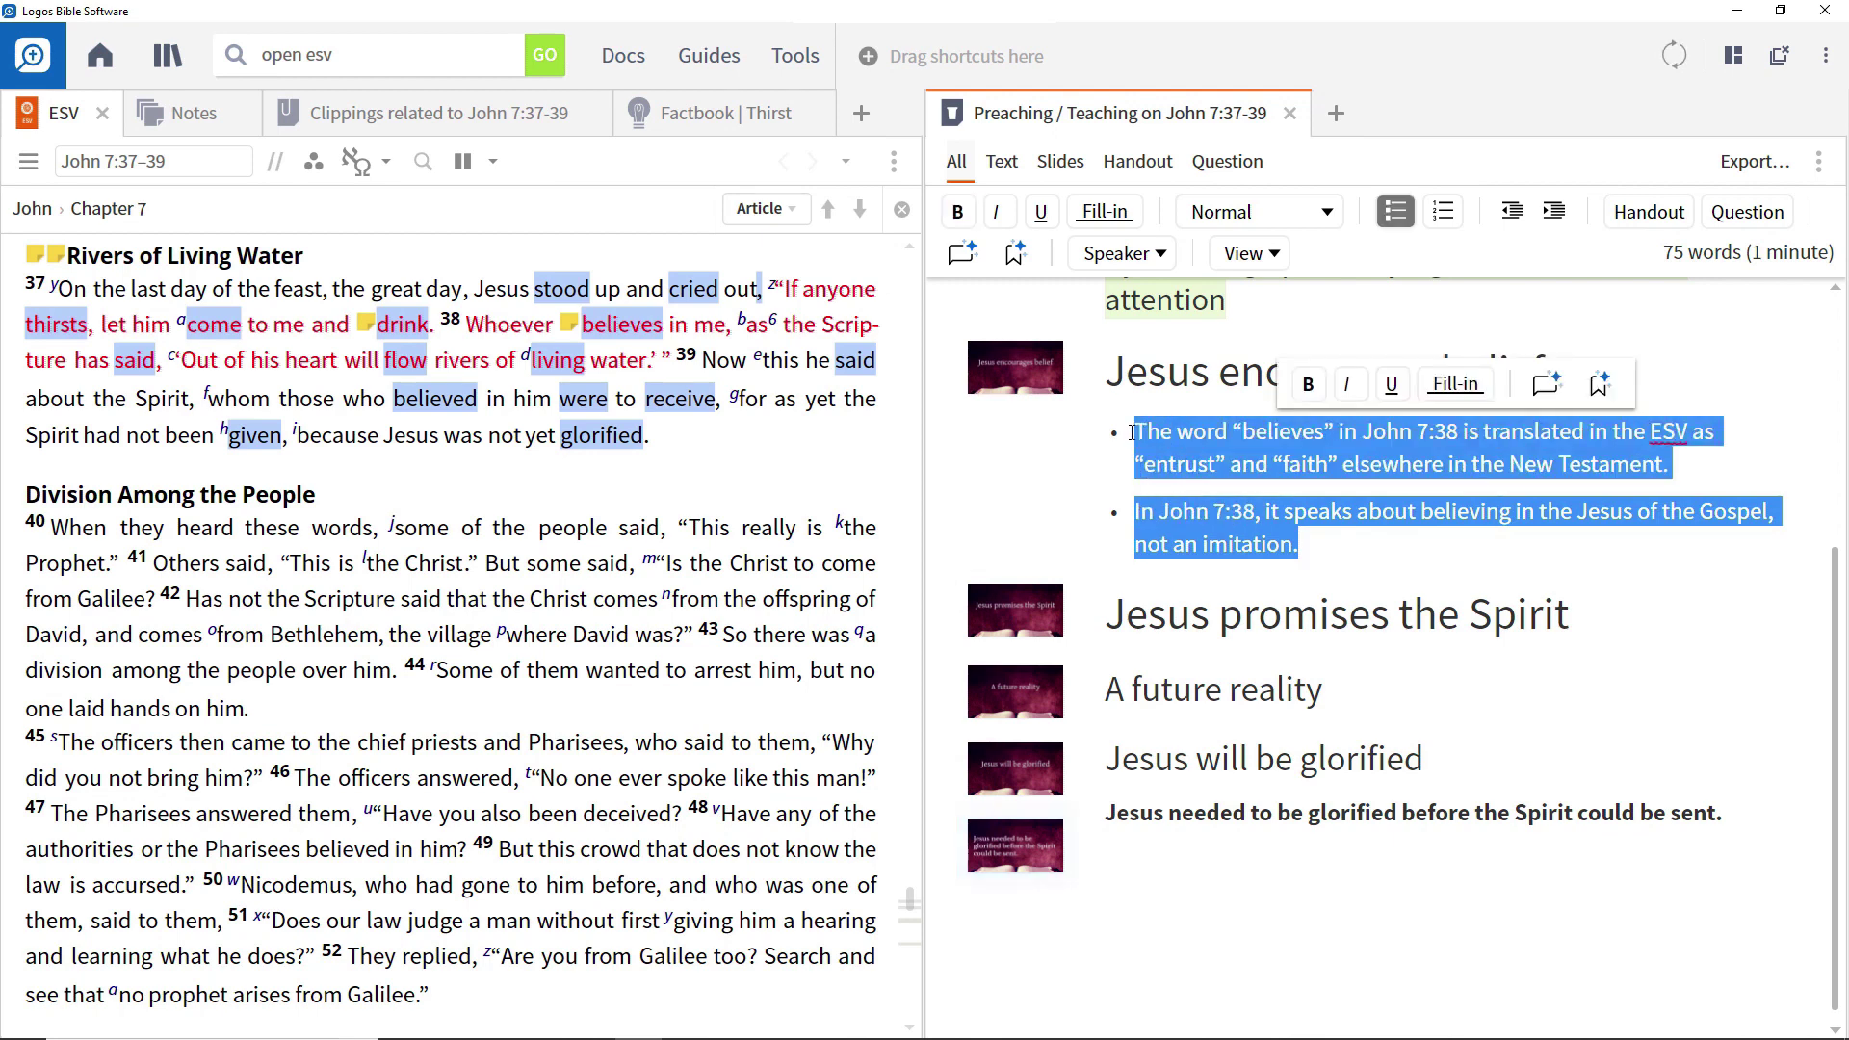
pyautogui.click(1545, 386)
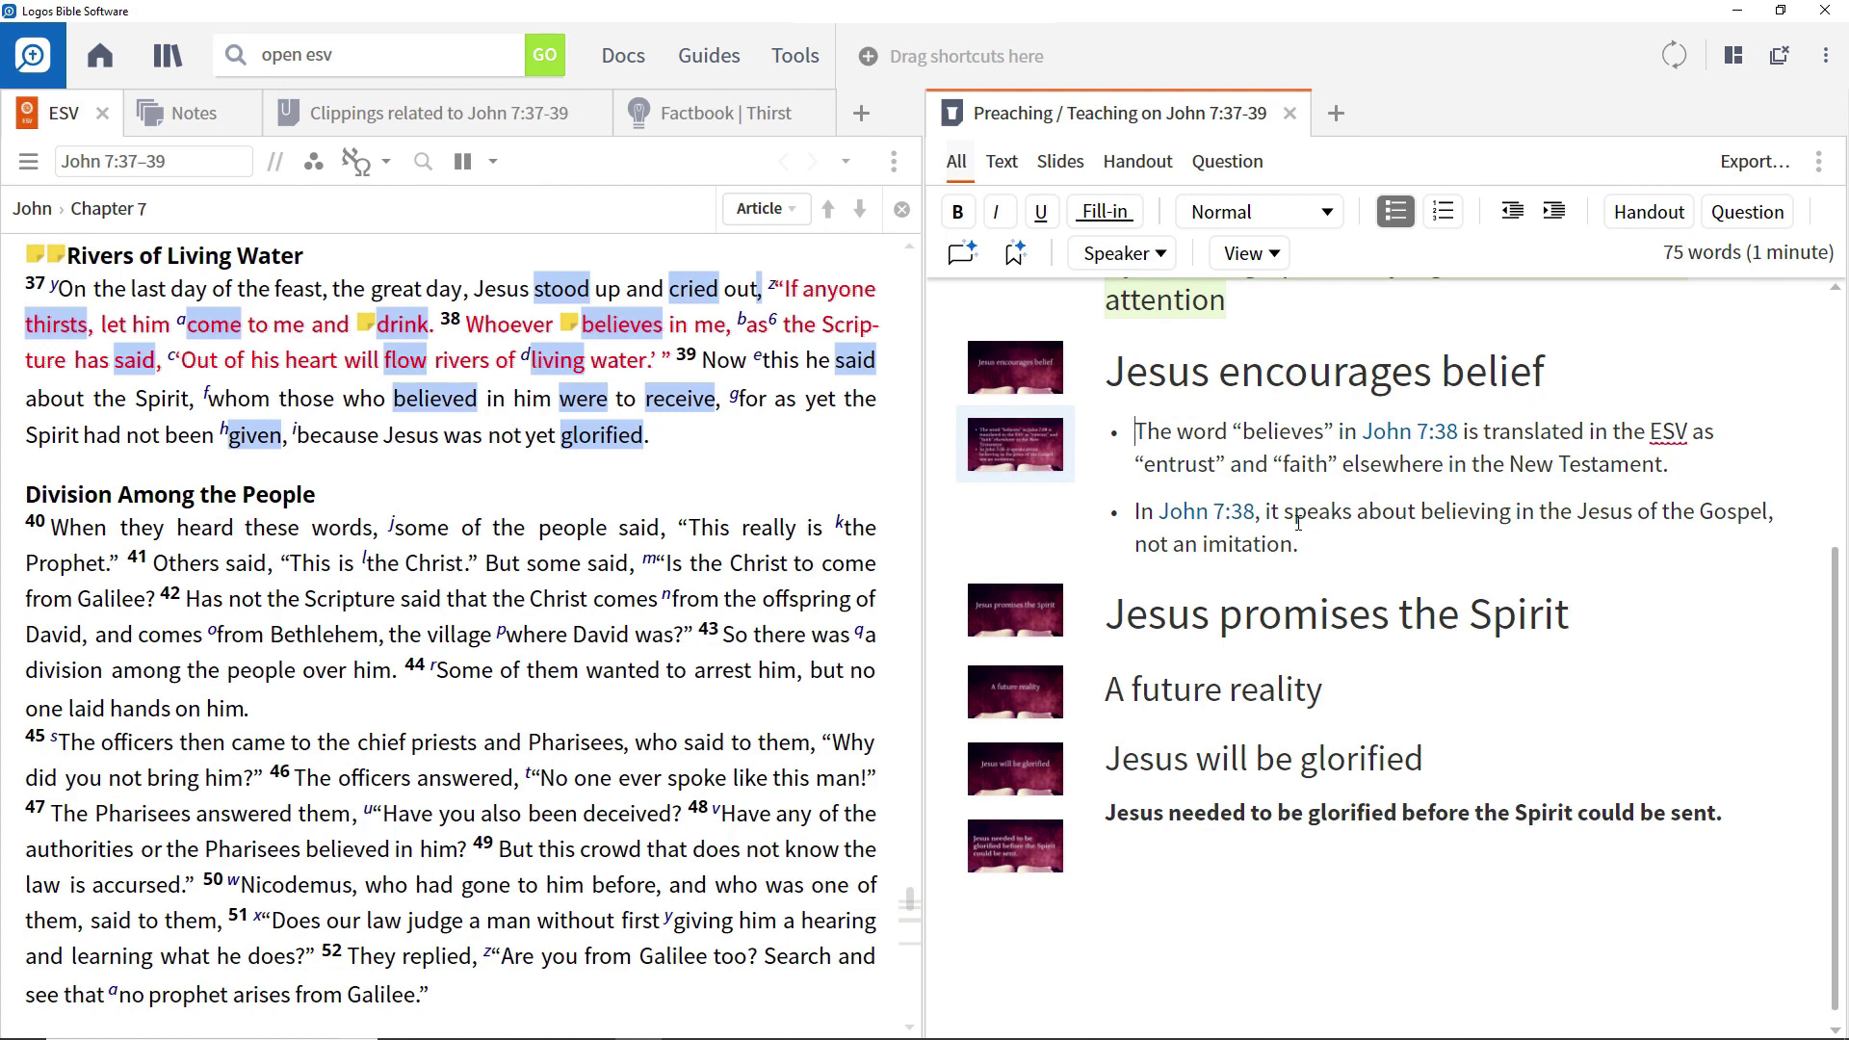
# - Add a John 7:38 verse slide from the bullet's reference and switch it from ESV to NRSV
pyautogui.moveTo(1338, 514); pyautogui.dragTo(1119, 511)
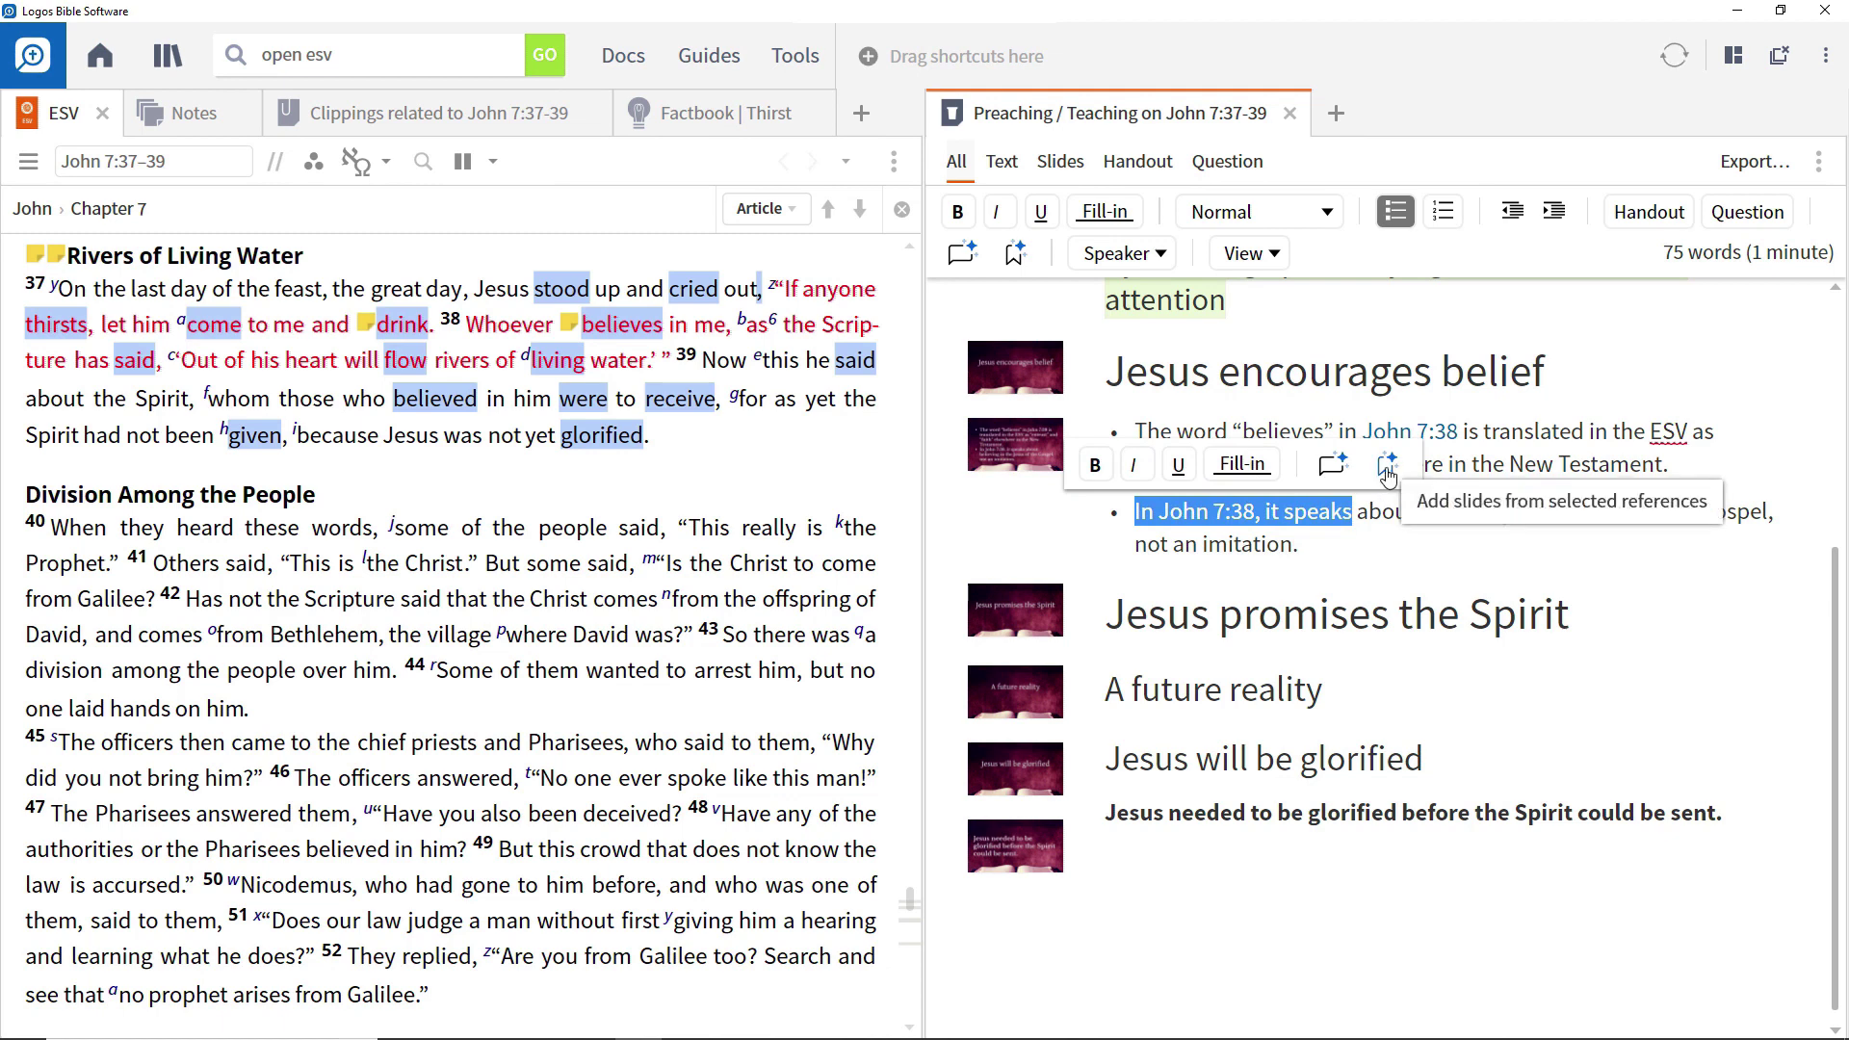
pyautogui.click(1388, 468)
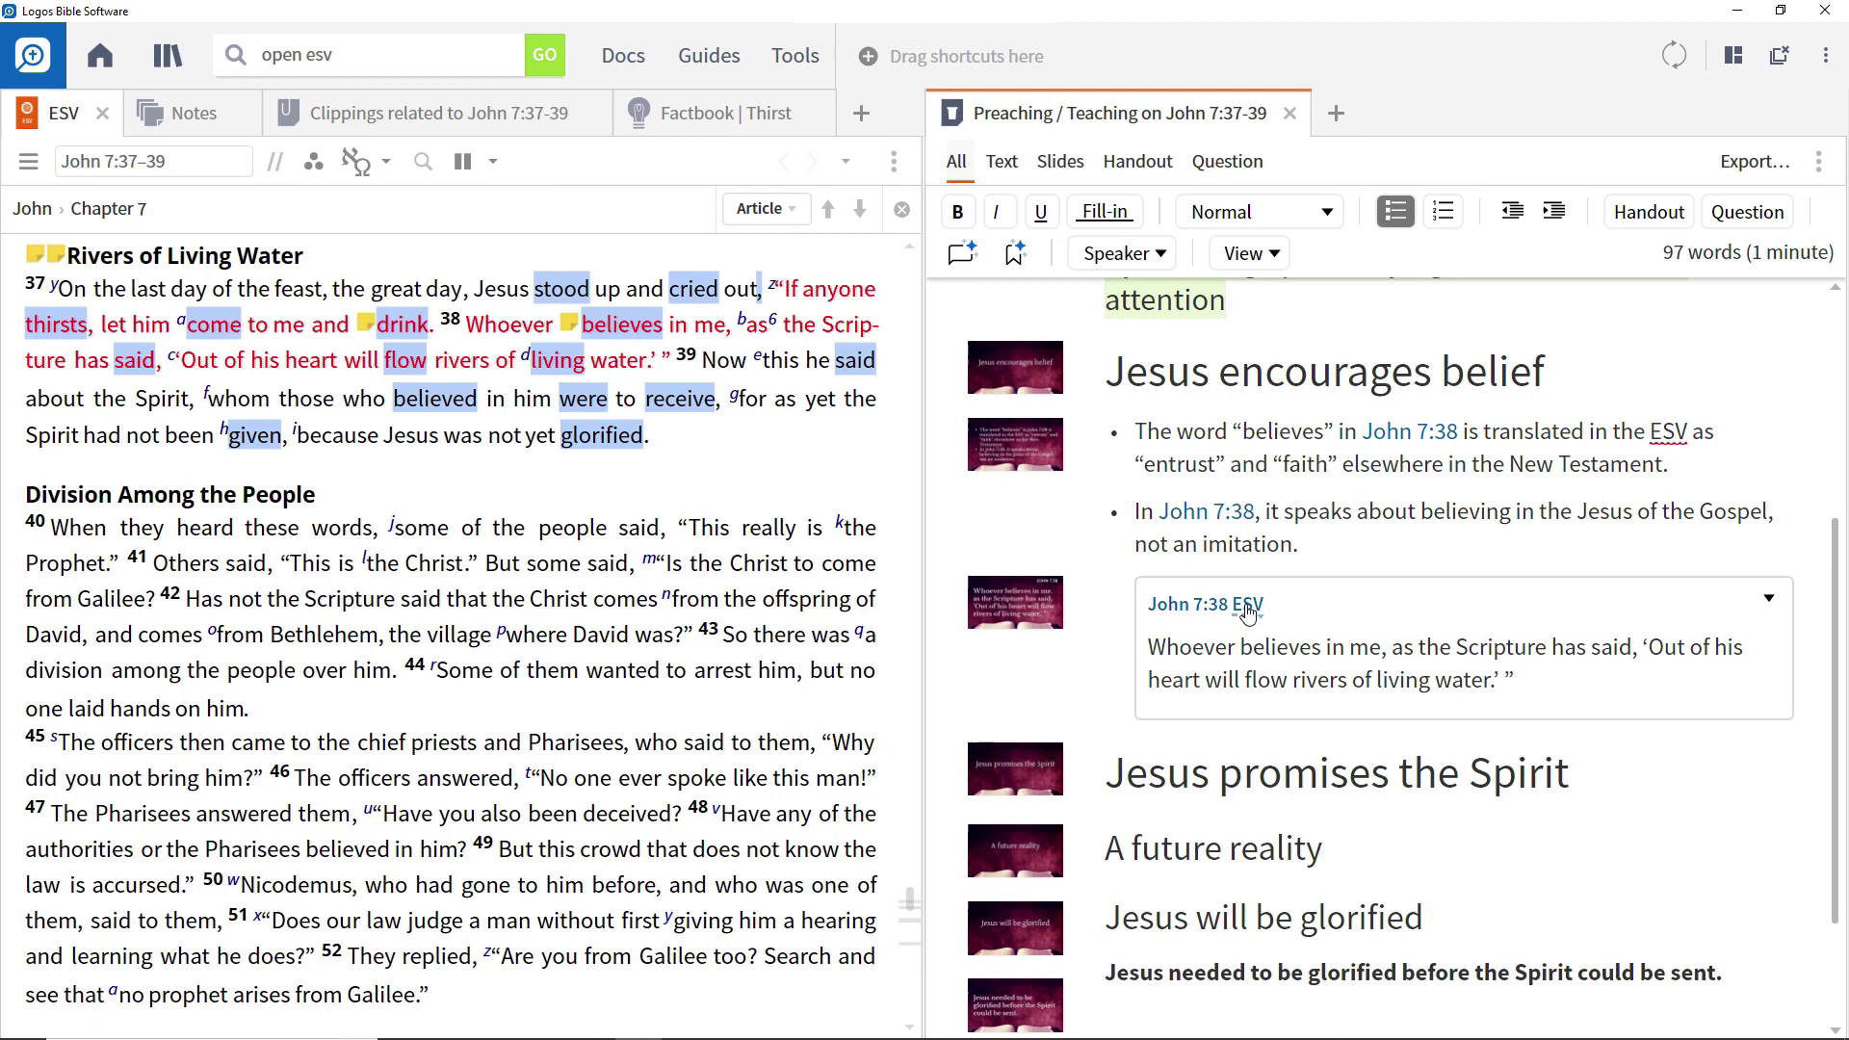
pyautogui.click(1247, 613)
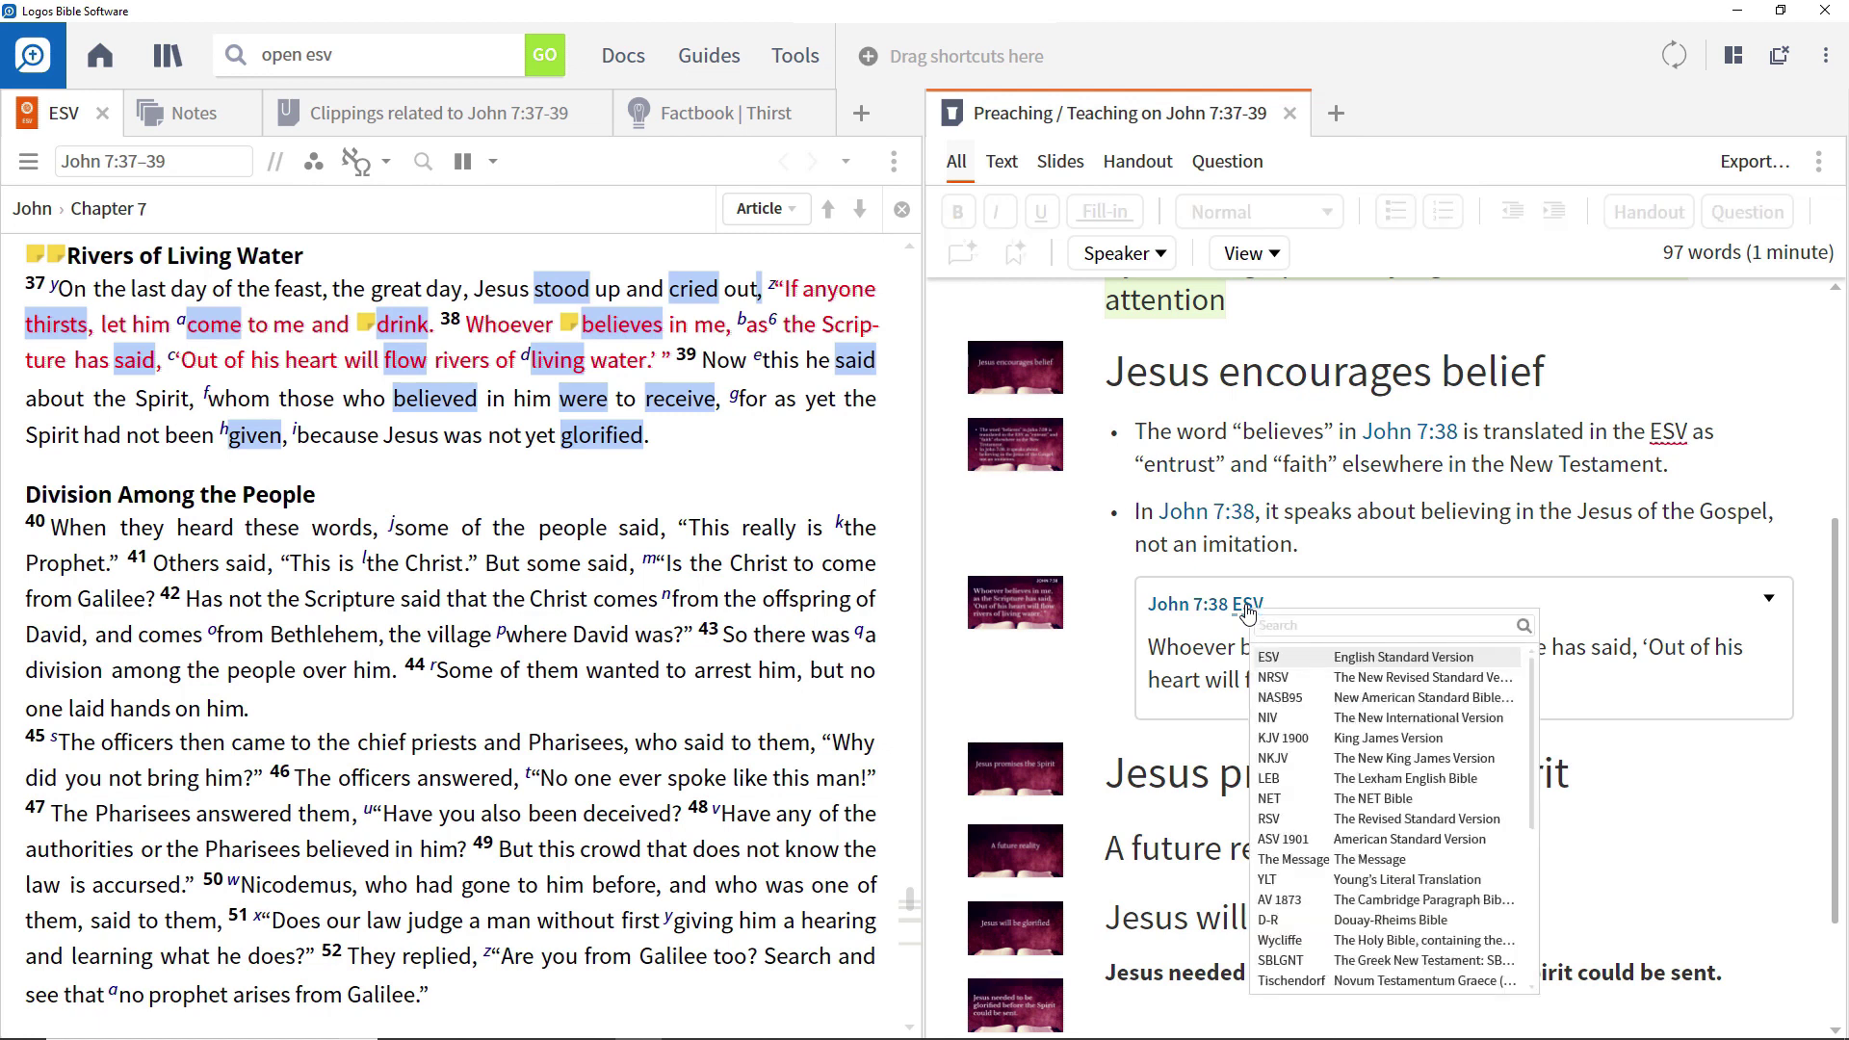
pyautogui.click(1272, 678)
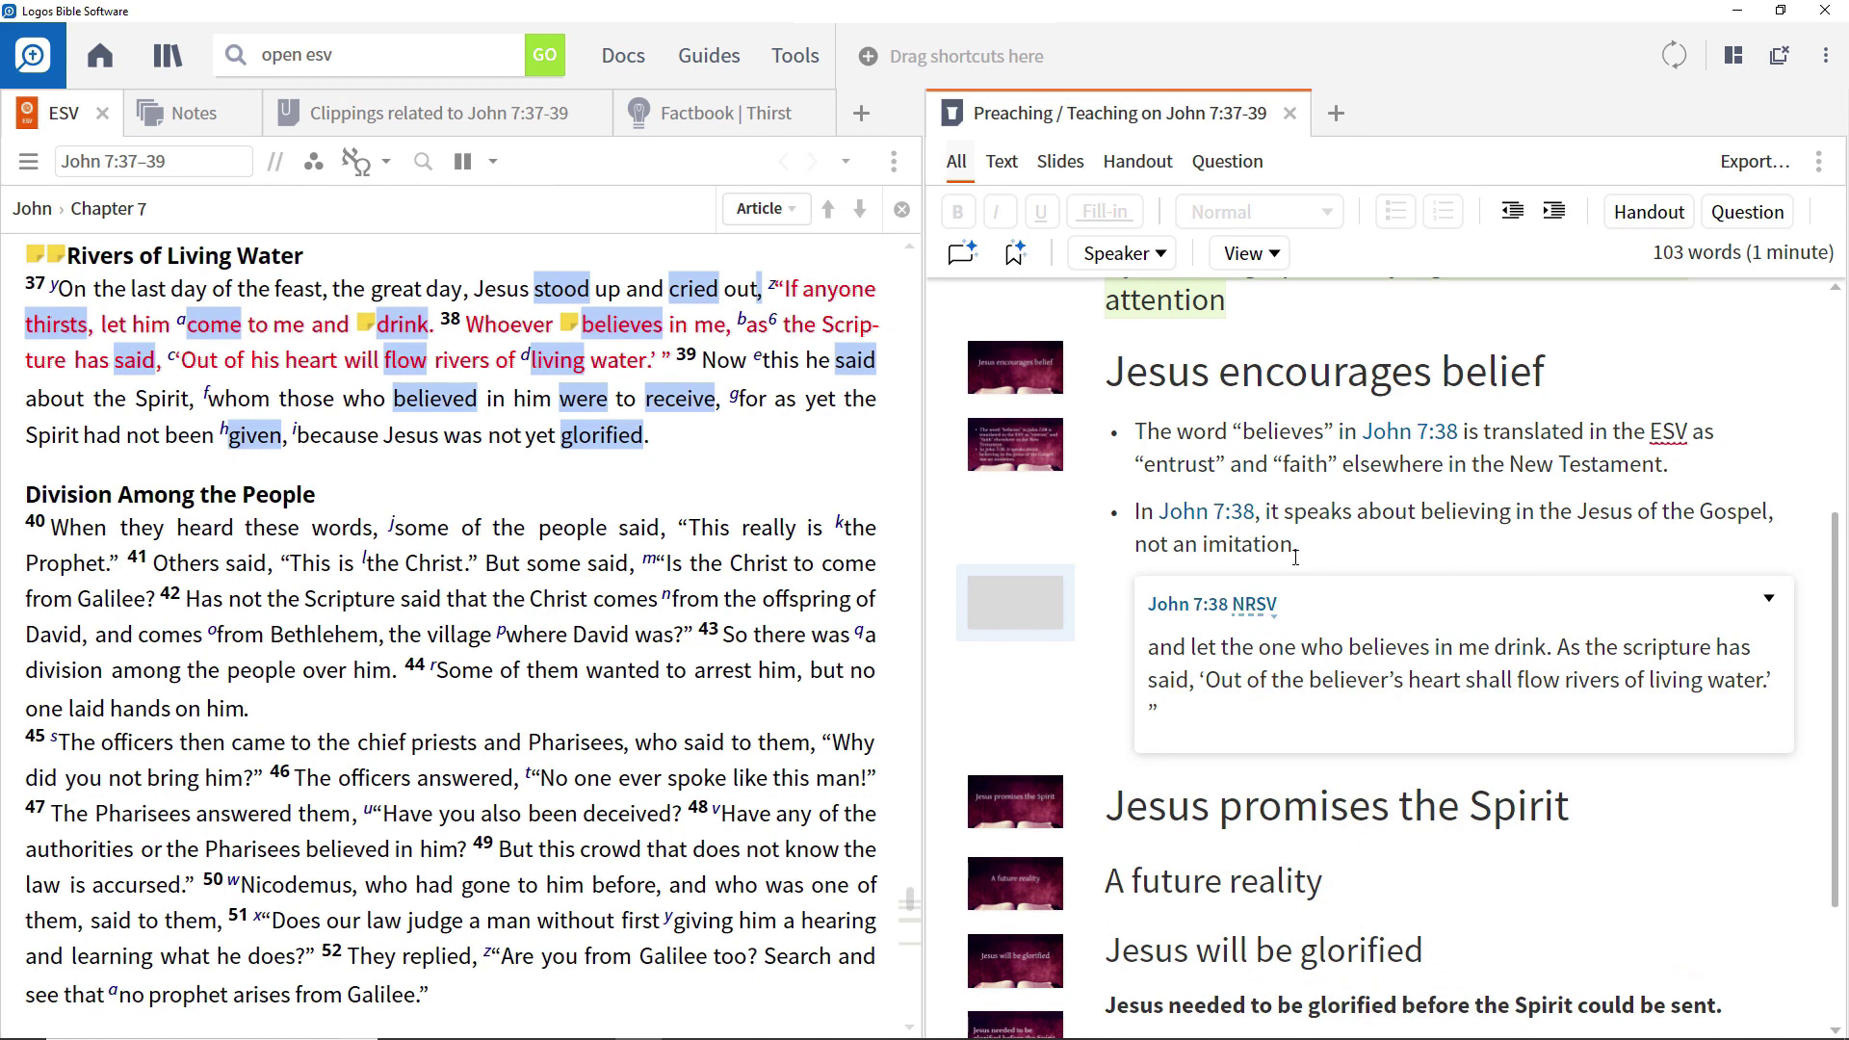
pyautogui.scroll(2, 1278, 327)
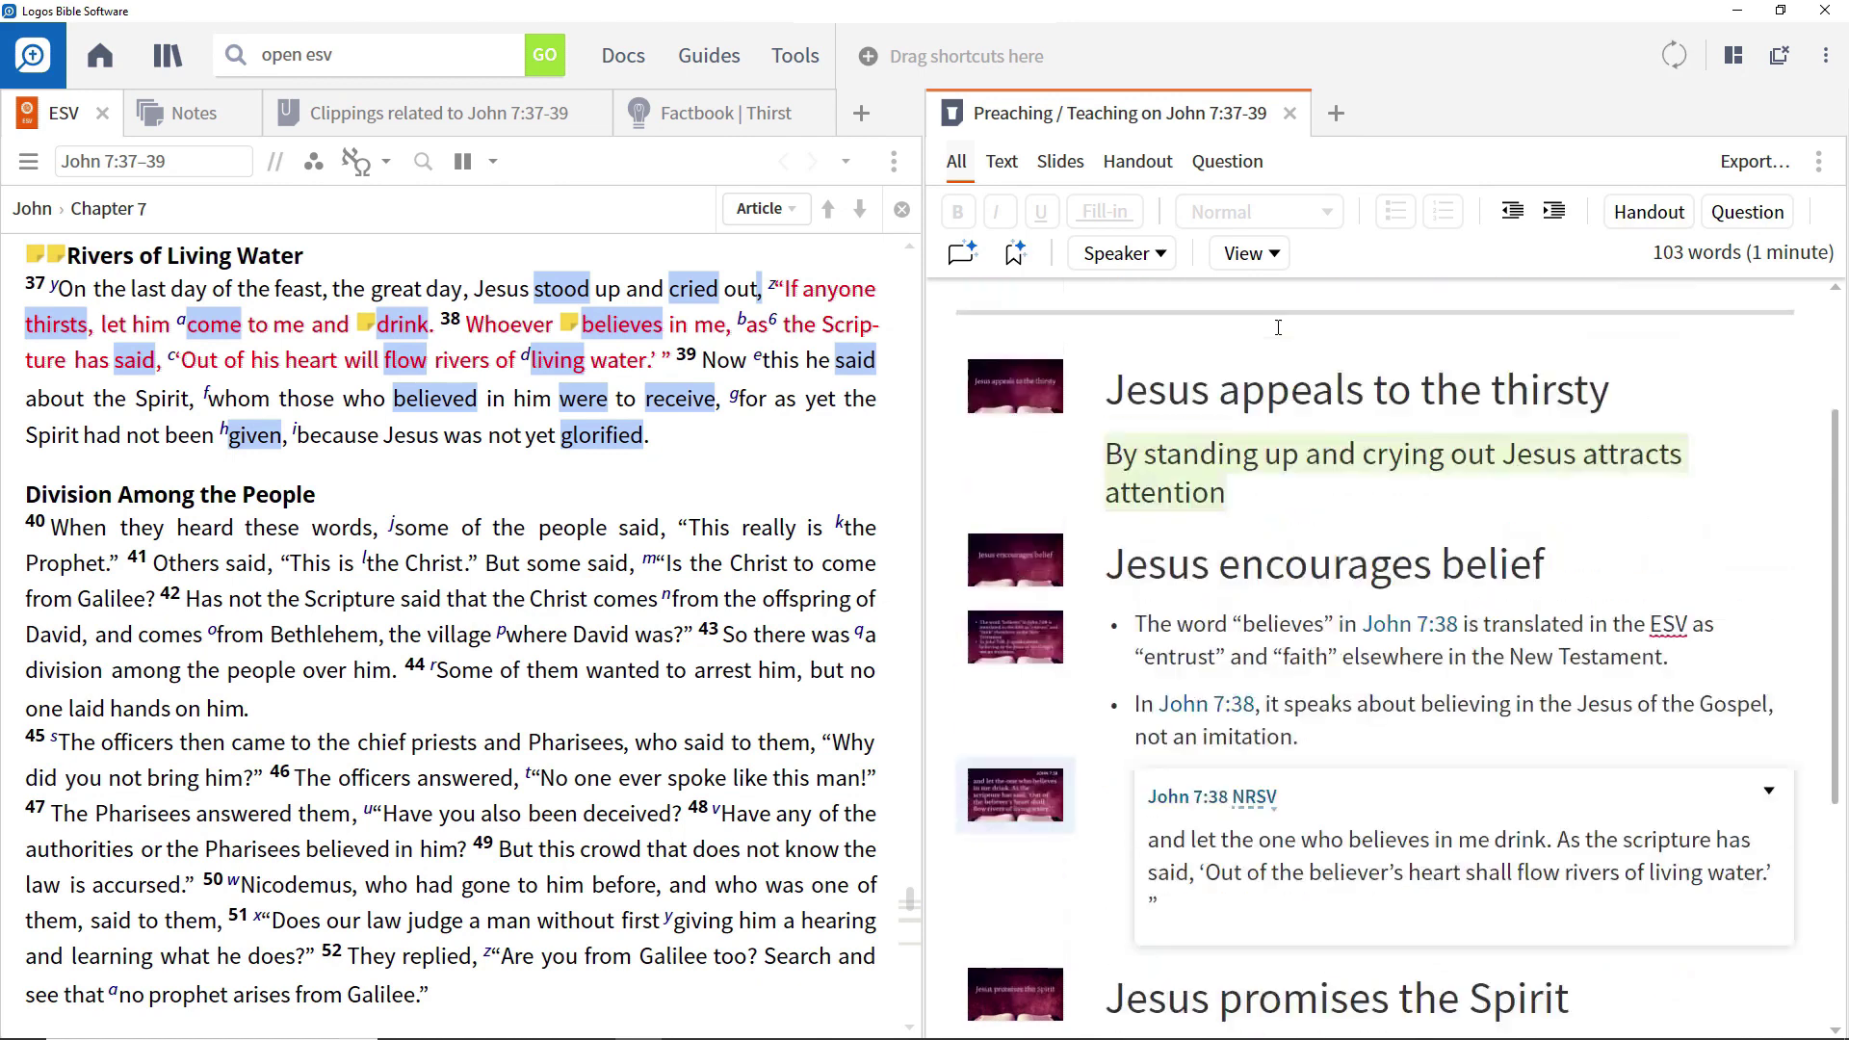
# - Insert a John 7:37 passage block on a new line after the 'attention' sentence
pyautogui.click(1254, 495)
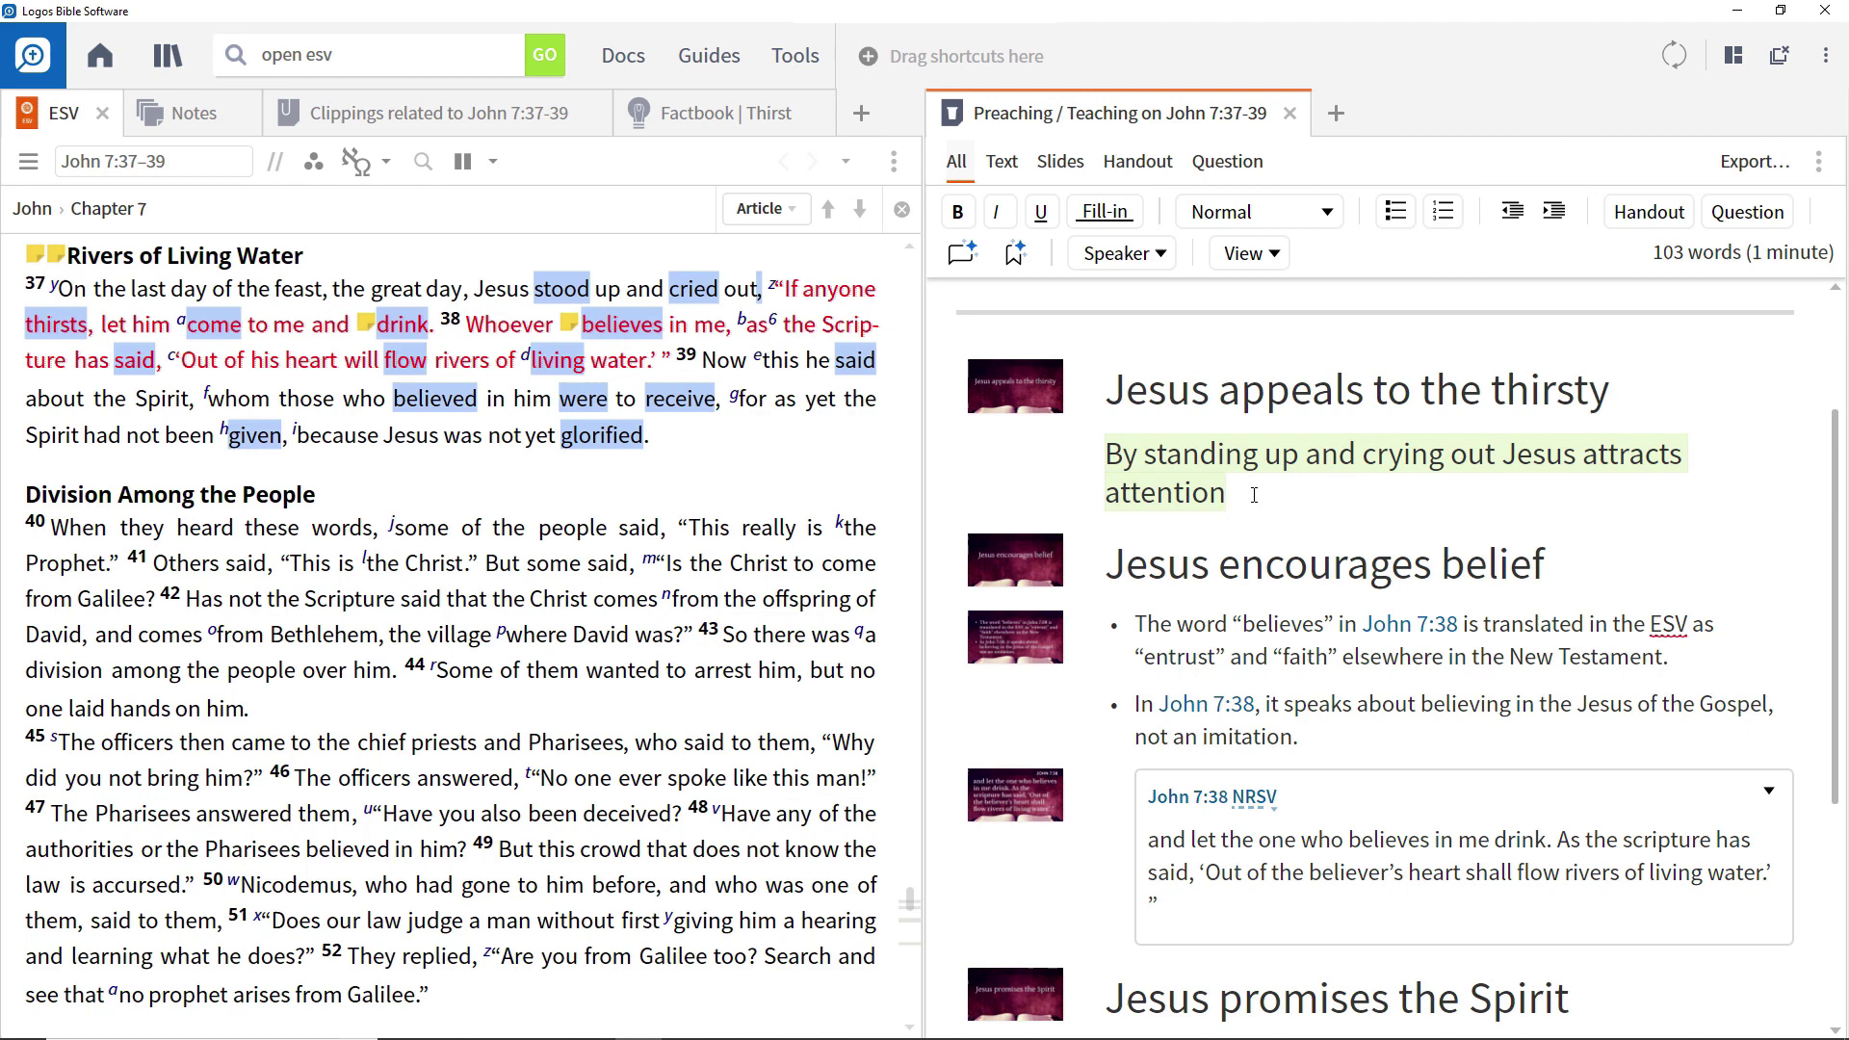
pyautogui.press('Return')
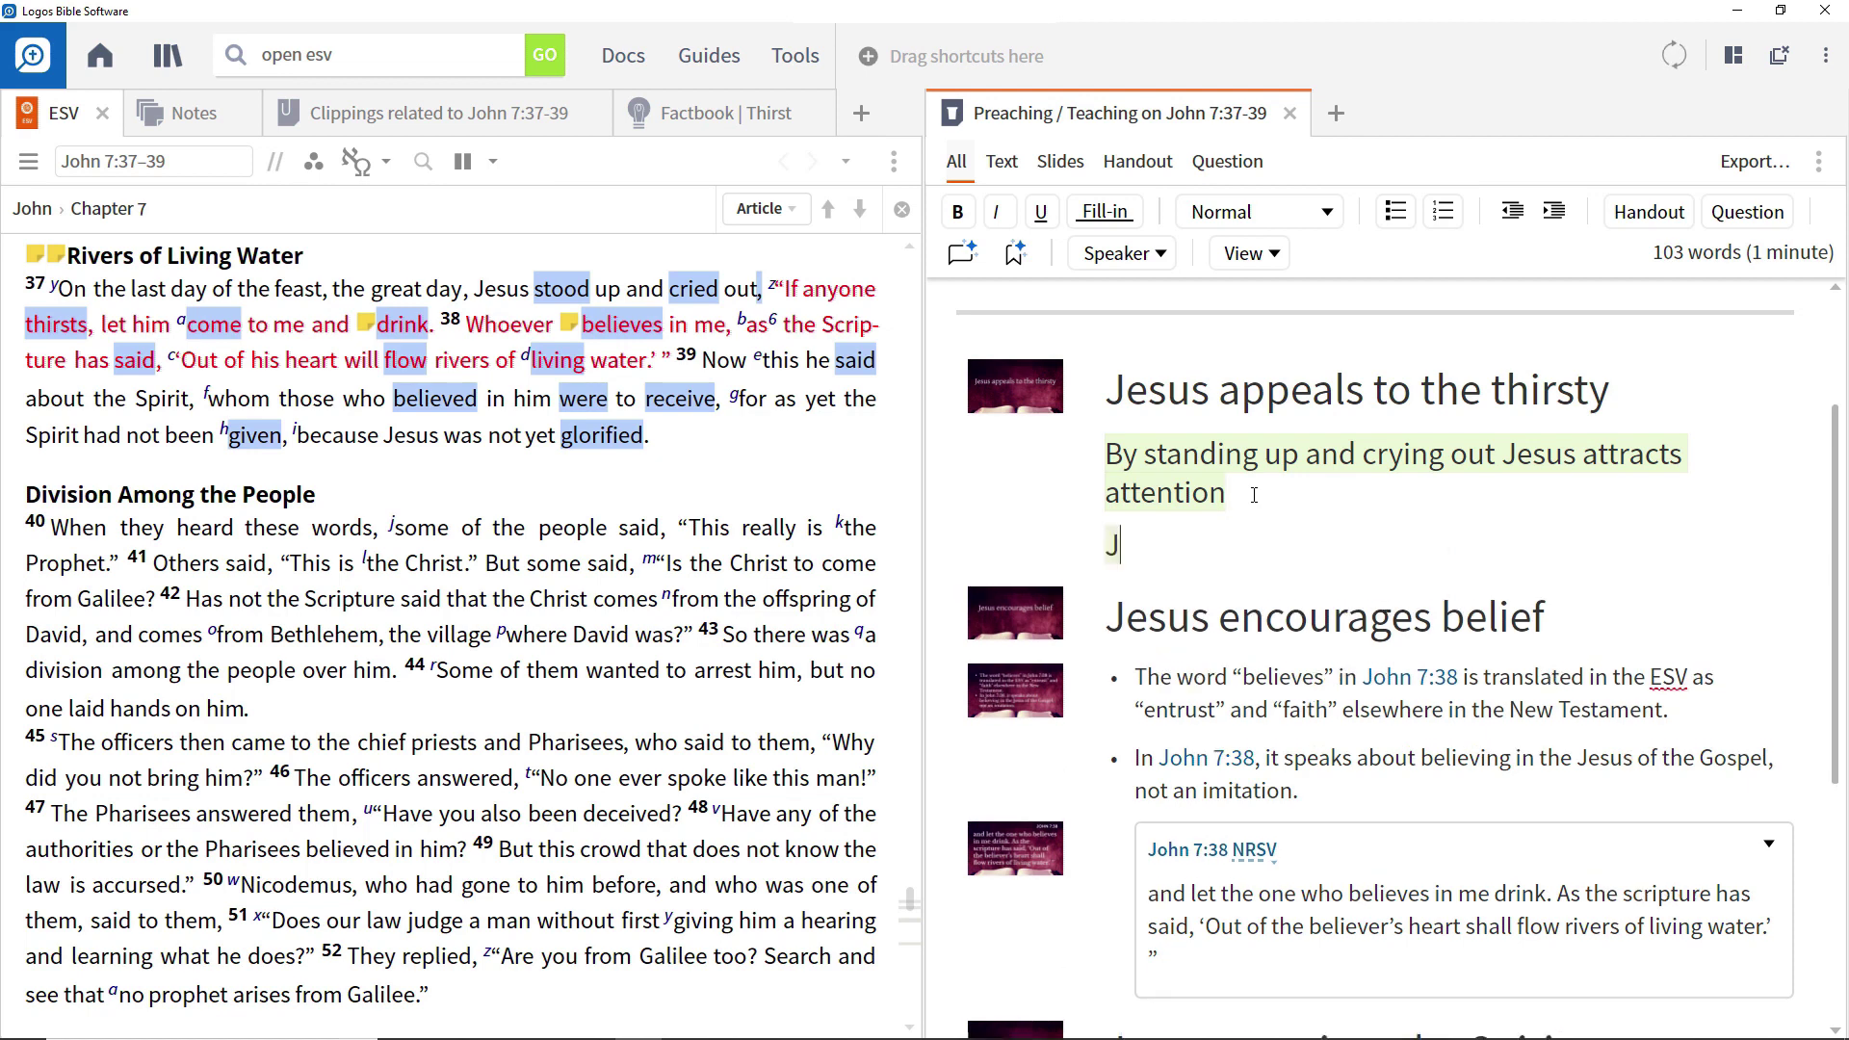
pyautogui.write('John 7:37')
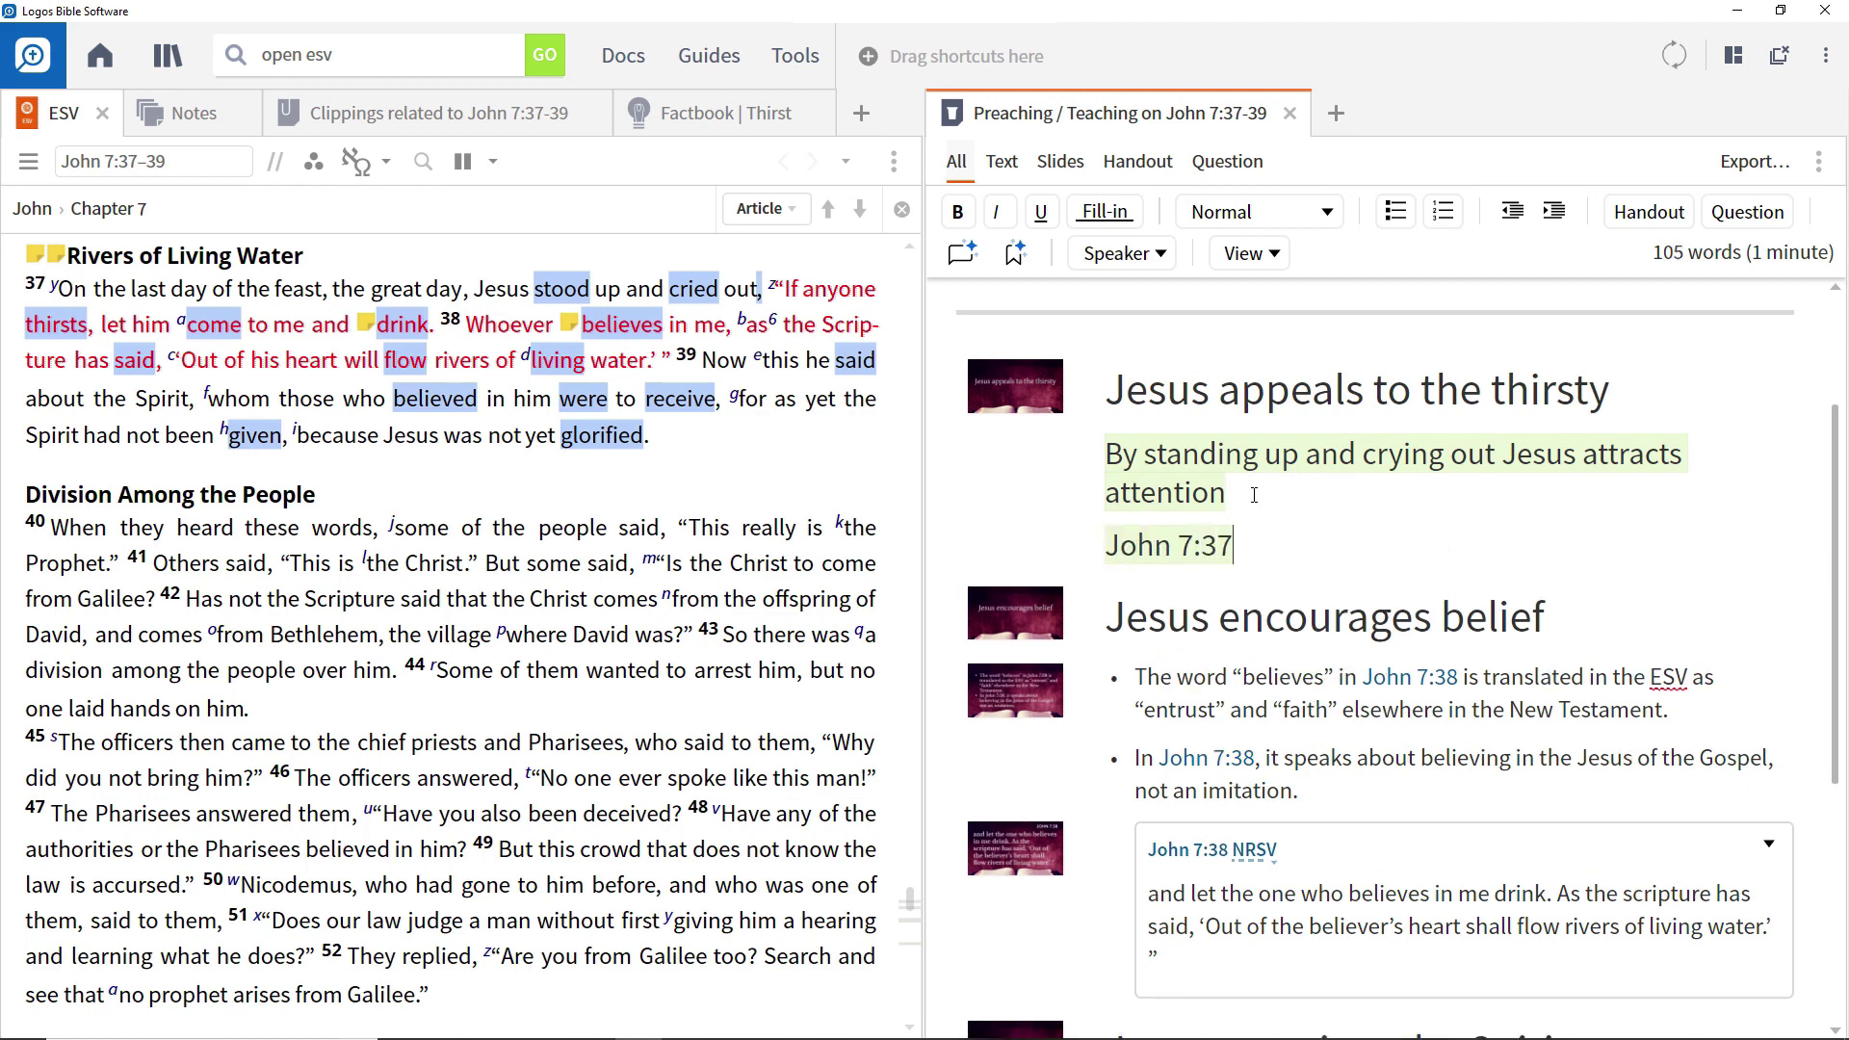
pyautogui.press('Return')
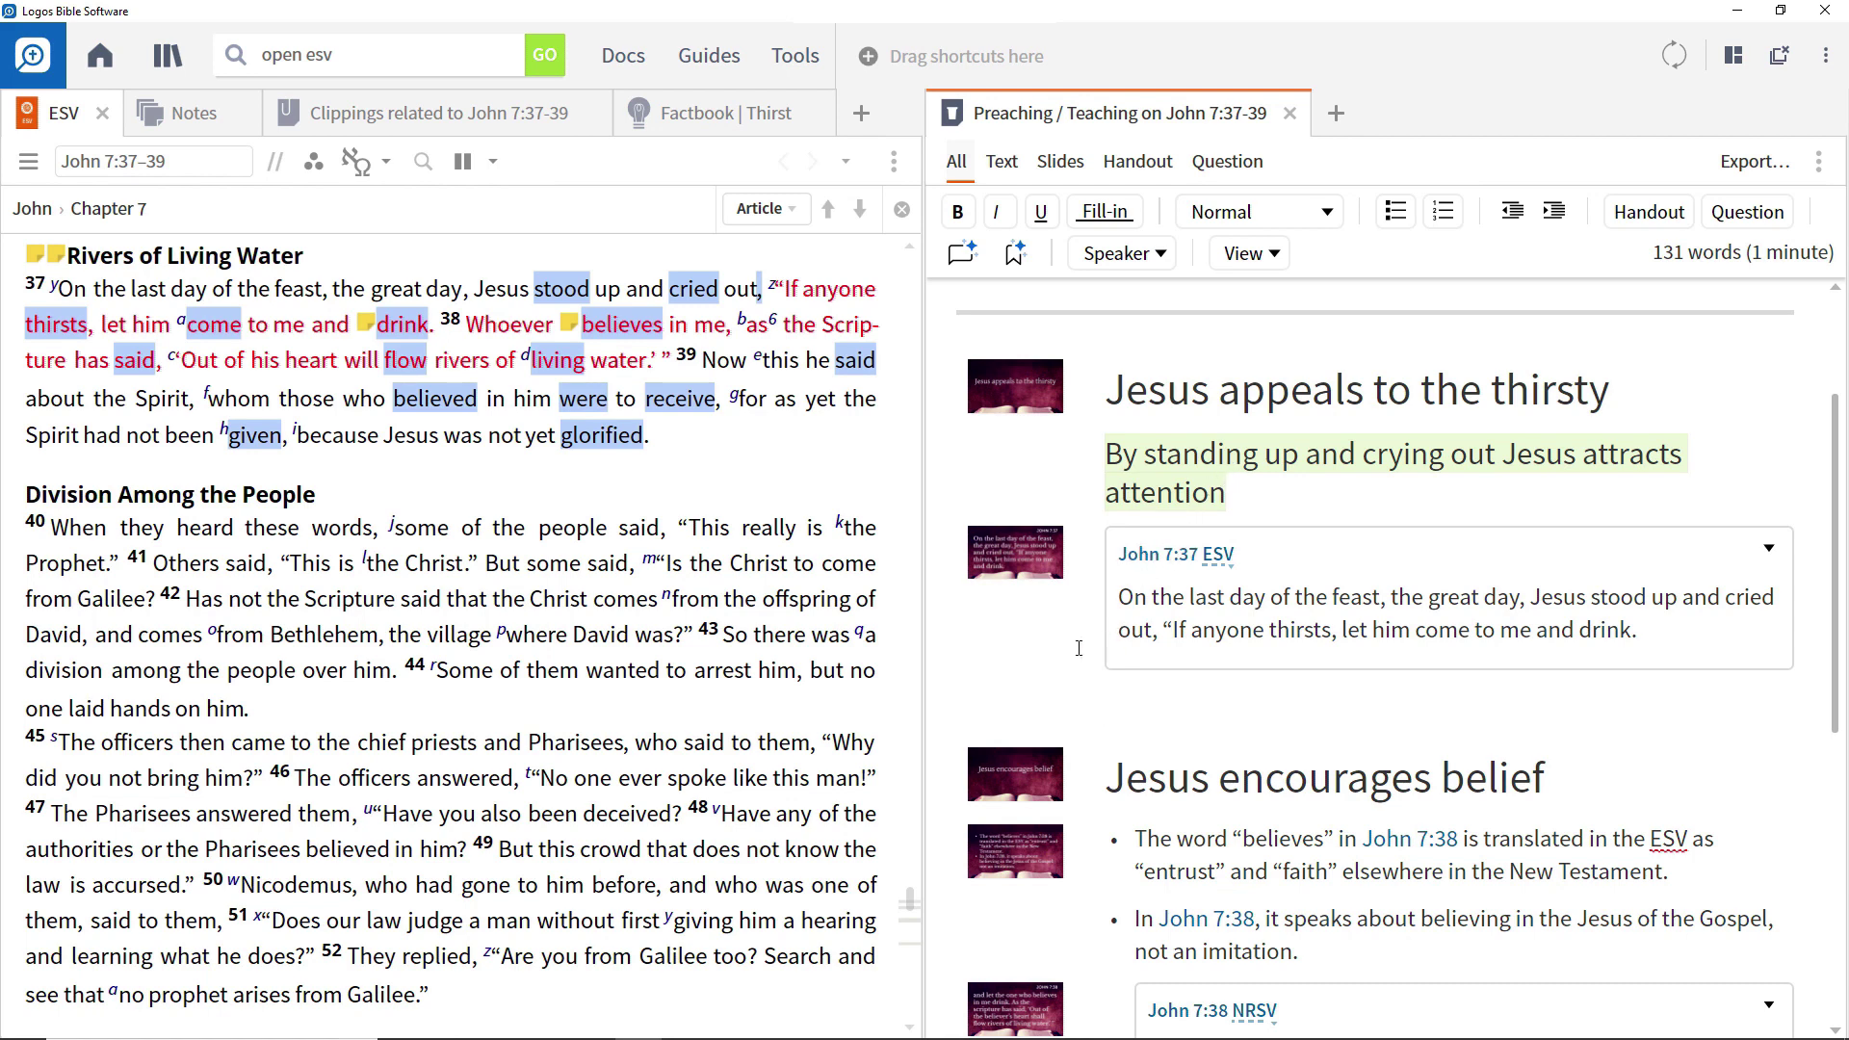
# - Send the Thirst Factbook's heart living-water image into the sermon beside the attention sentence
pyautogui.click(690, 126)
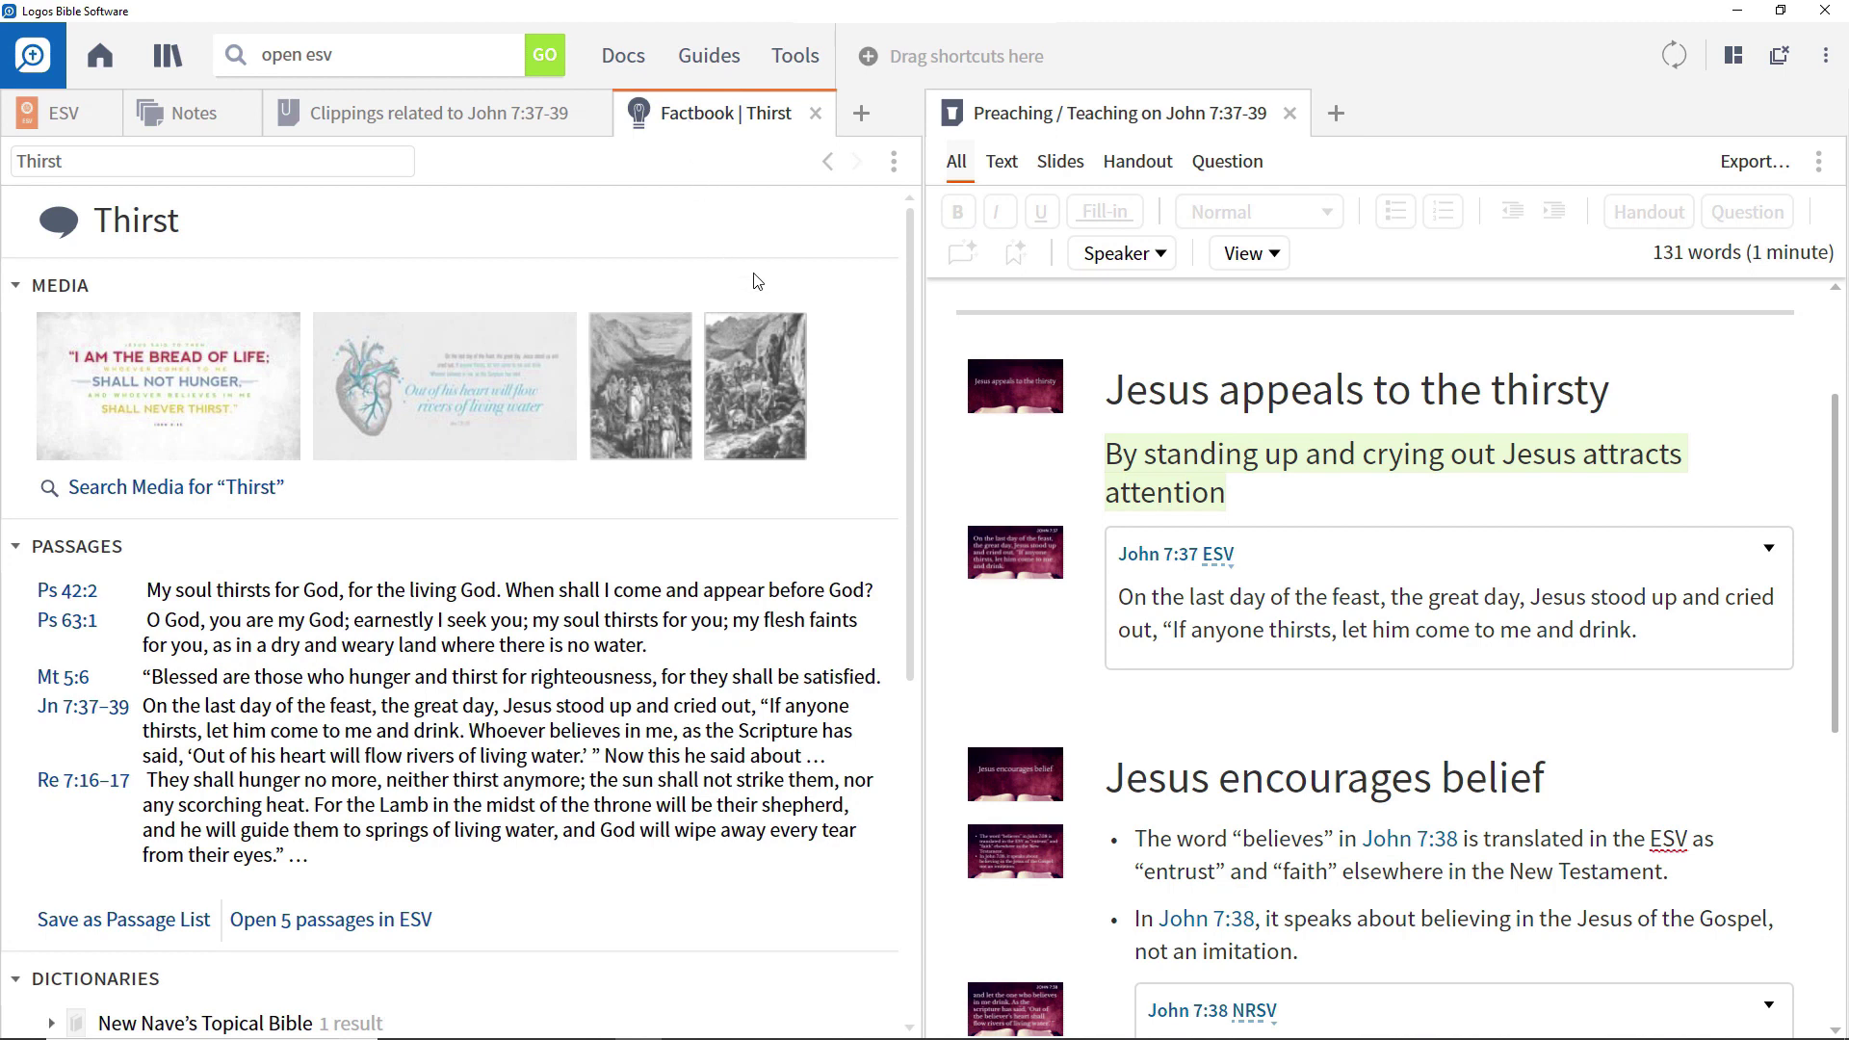
pyautogui.click(1102, 456)
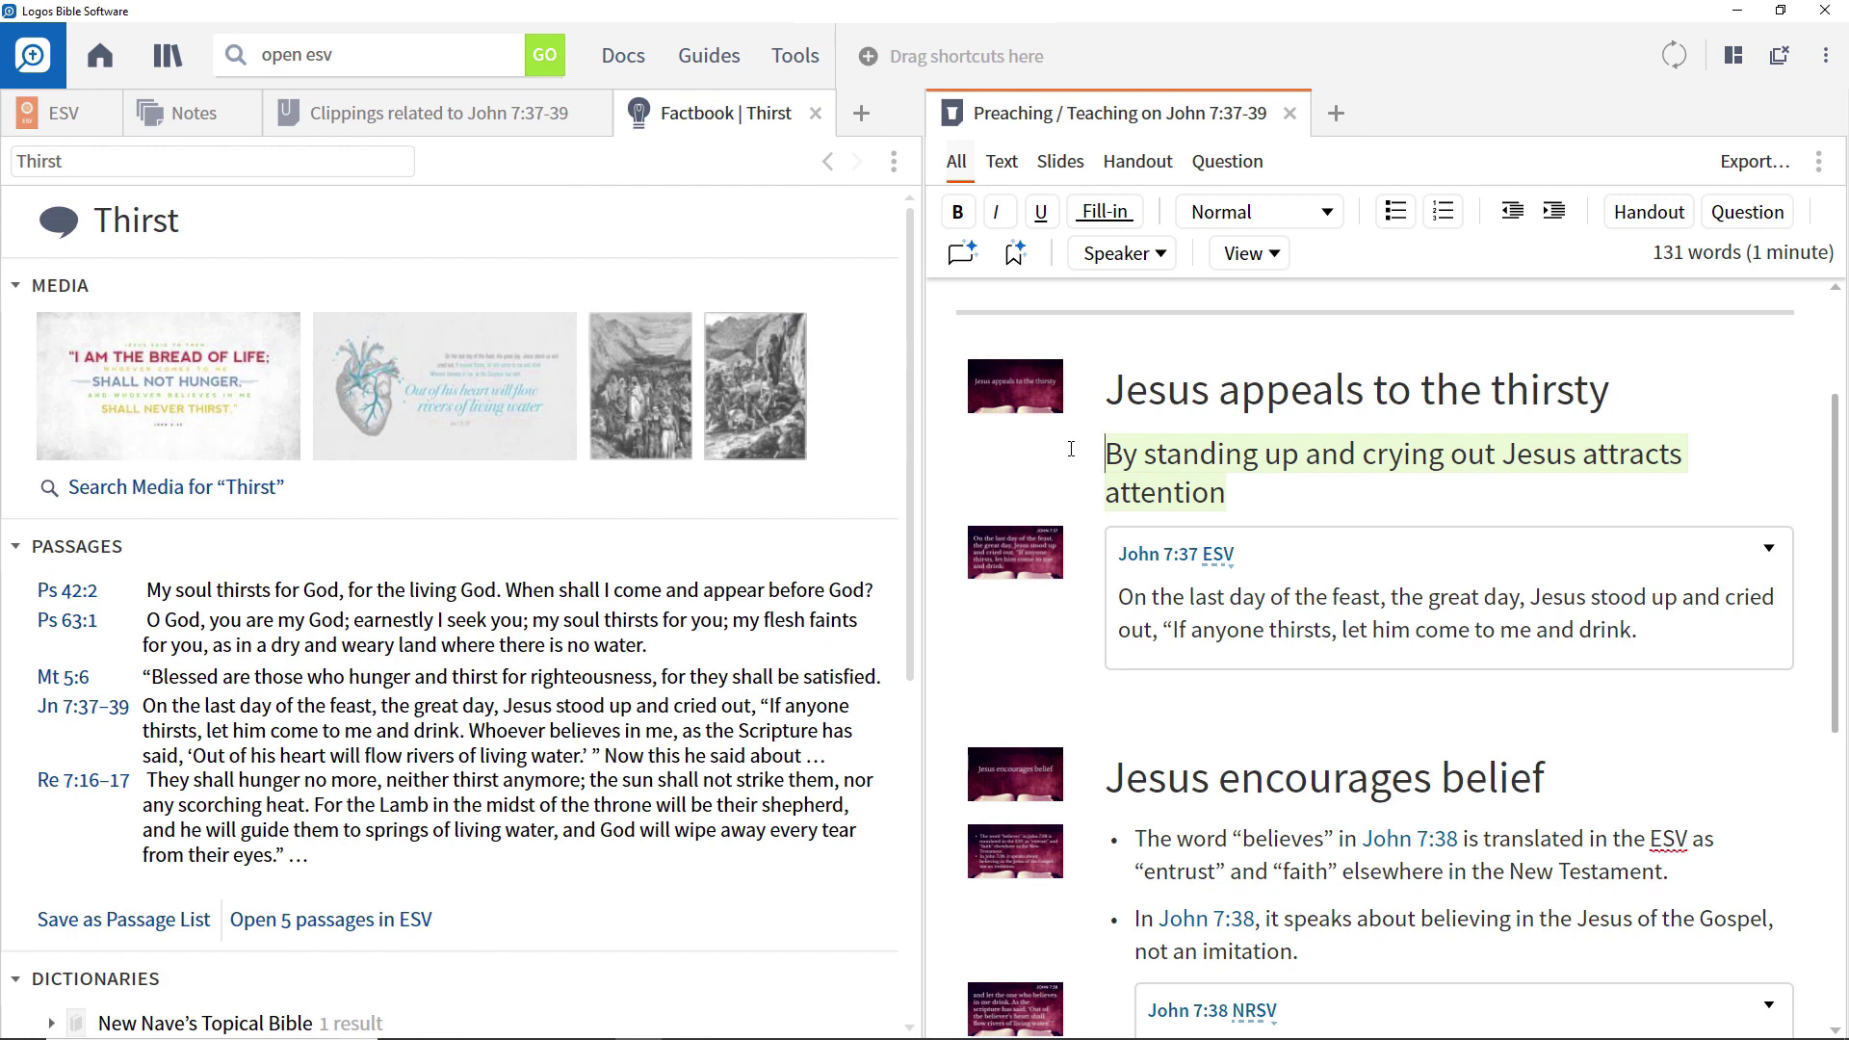
pyautogui.rightClick(470, 388)
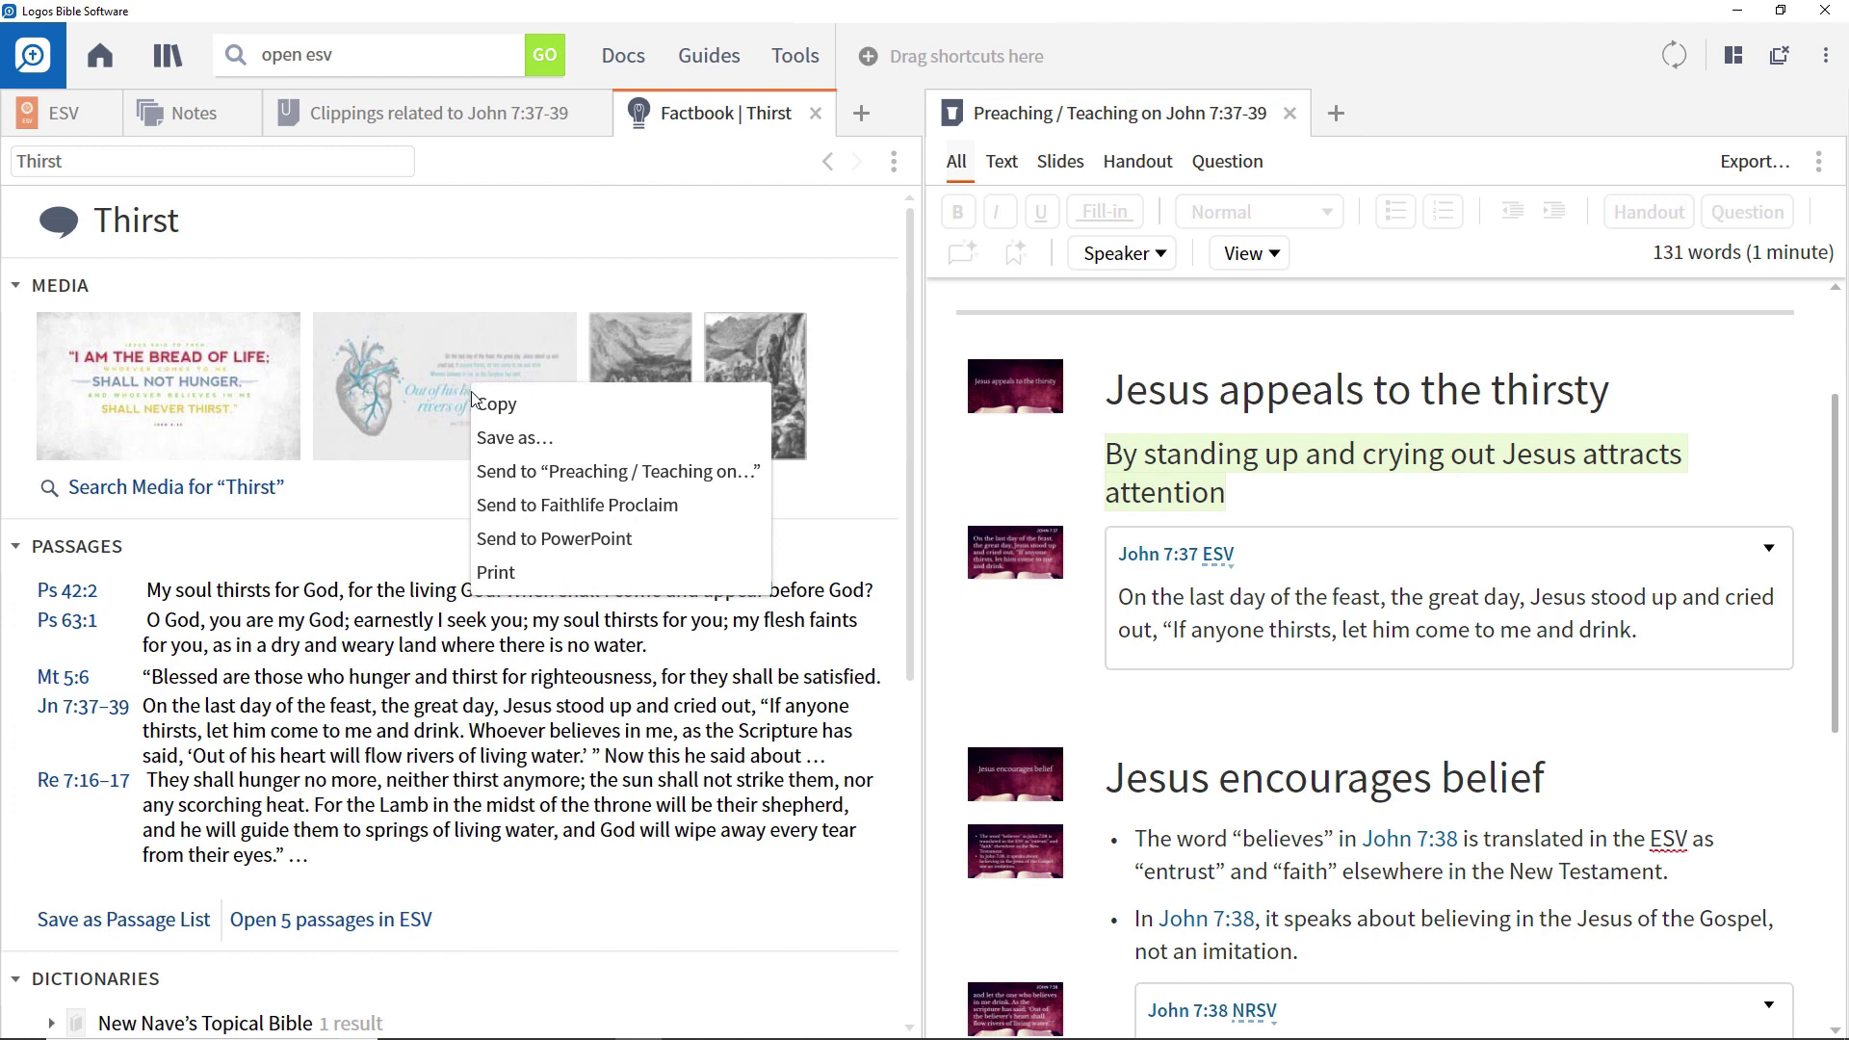
pyautogui.click(519, 474)
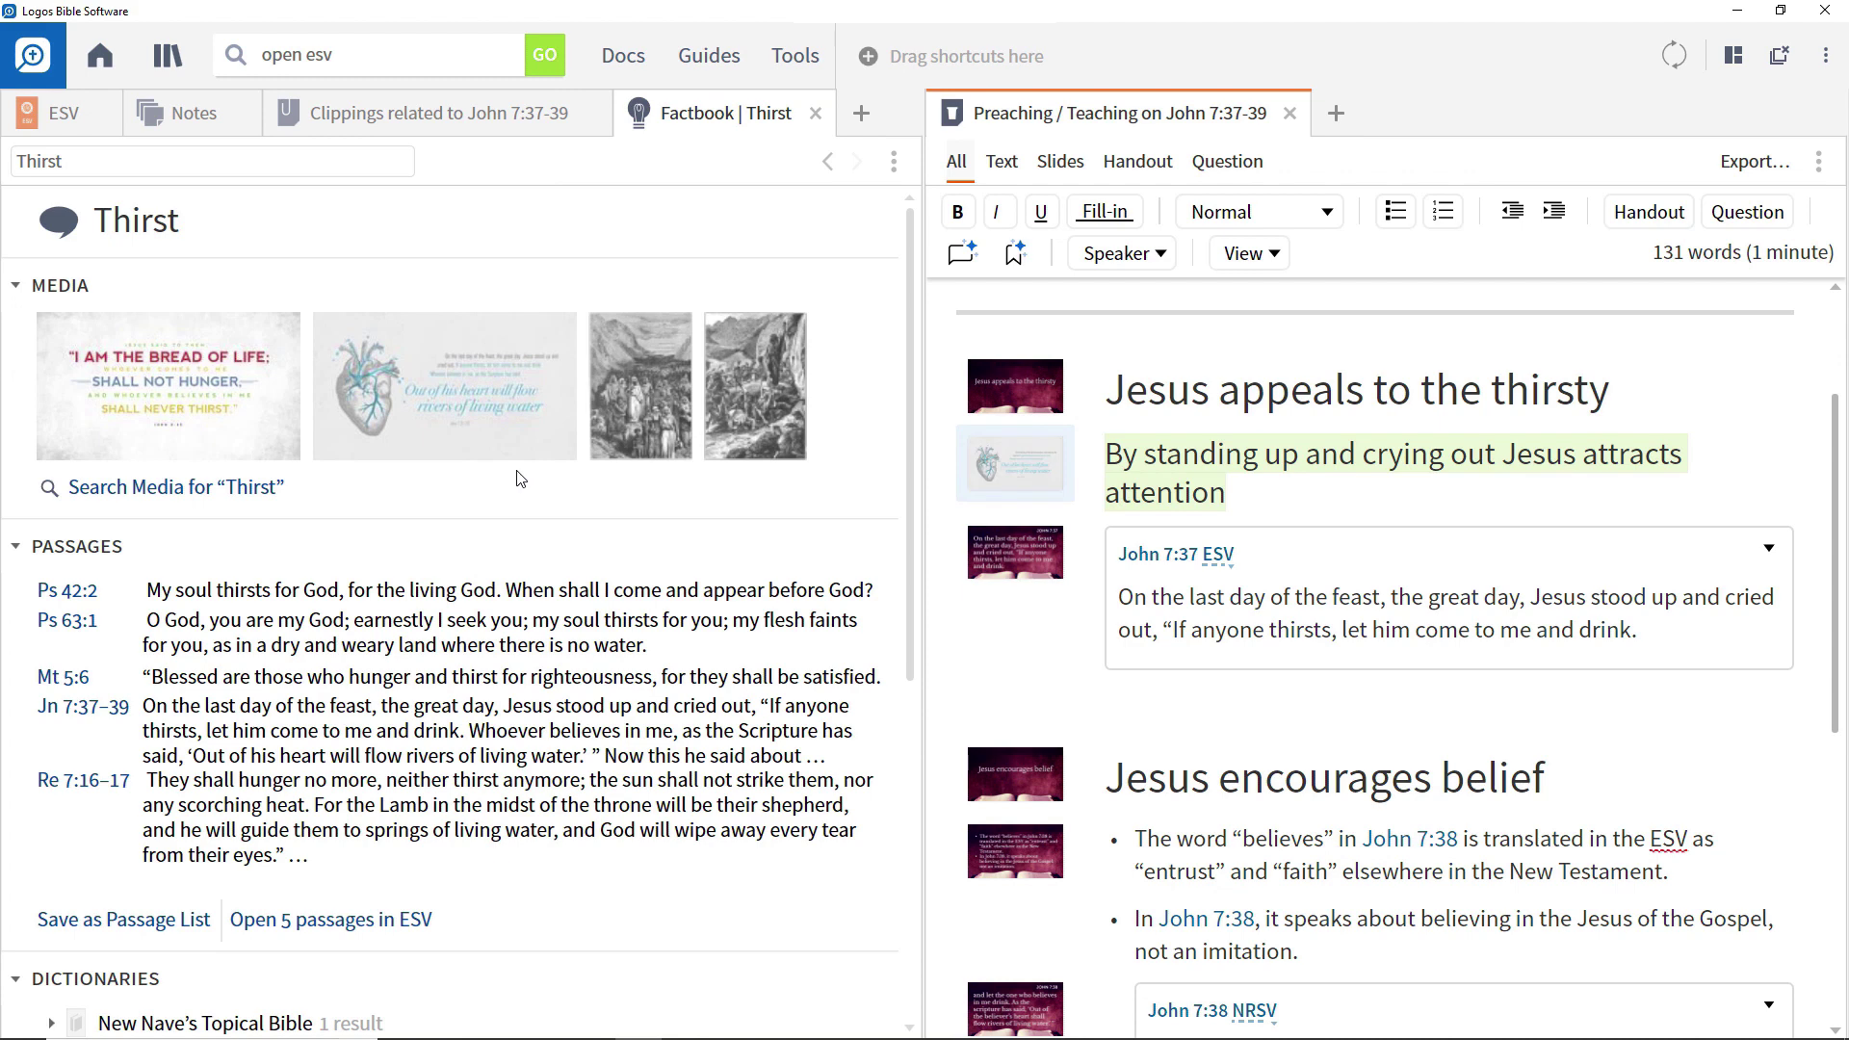